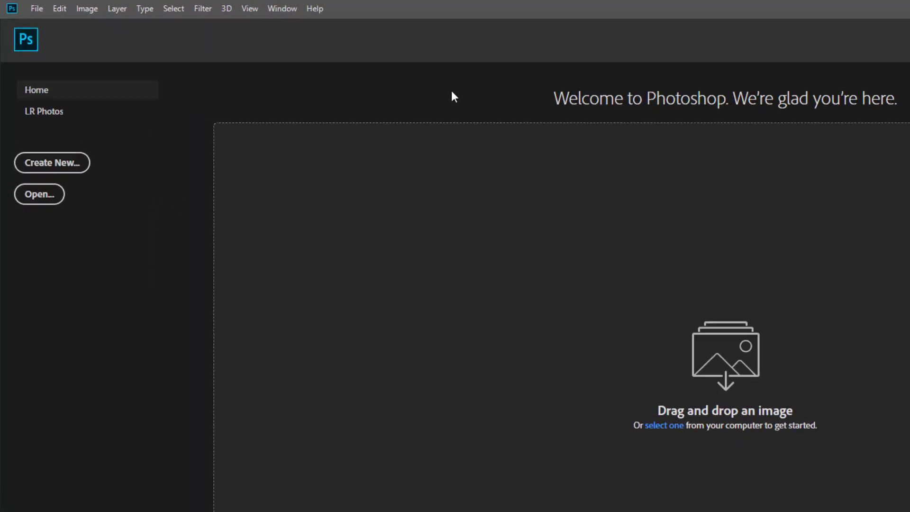
# Step: Create a new 3.5 × 2 inch document at 300 pixels/inch in CMYK Color
pyautogui.click(26, 5)
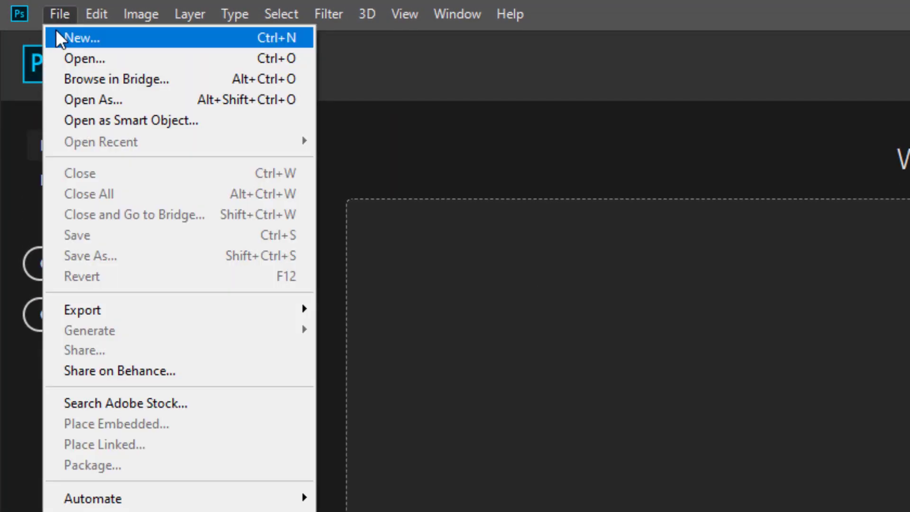
pyautogui.click(90, 38)
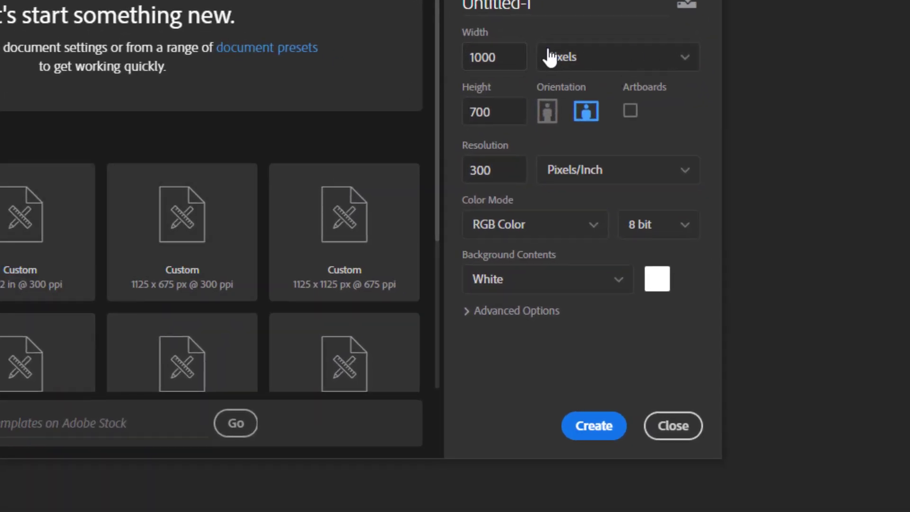
pyautogui.click(579, 58)
pyautogui.click(579, 119)
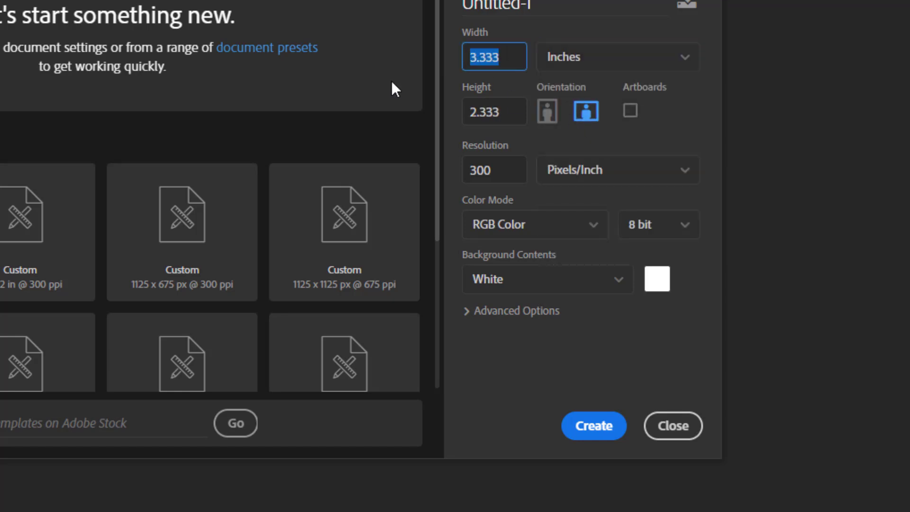
pyautogui.write('3.5')
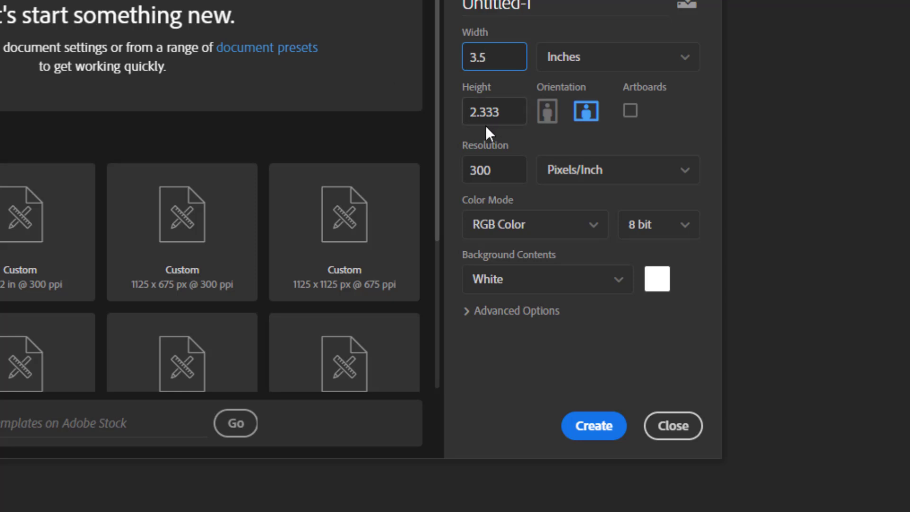
pyautogui.click(509, 111)
pyautogui.write('2')
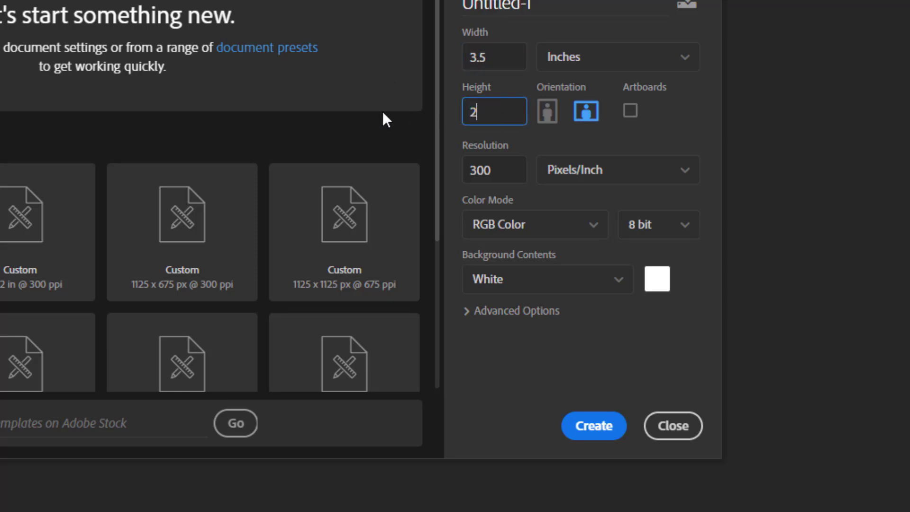
pyautogui.click(474, 182)
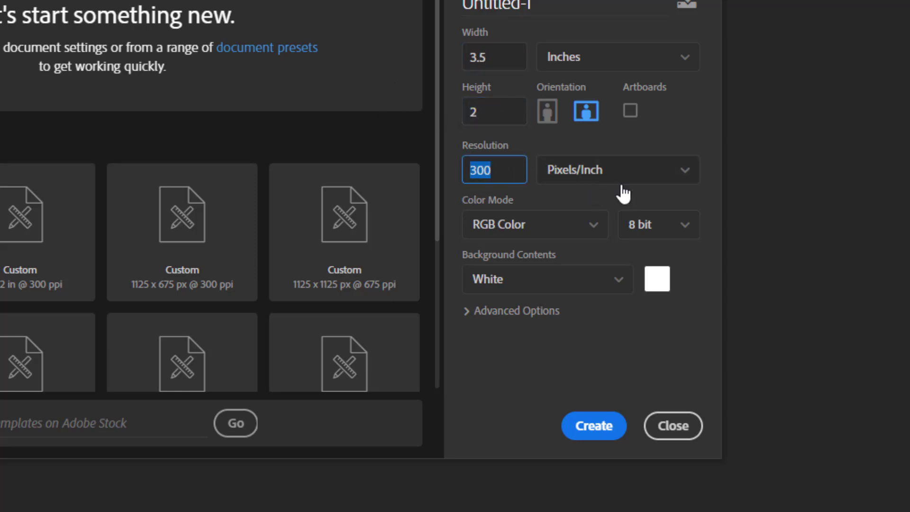
pyautogui.click(582, 225)
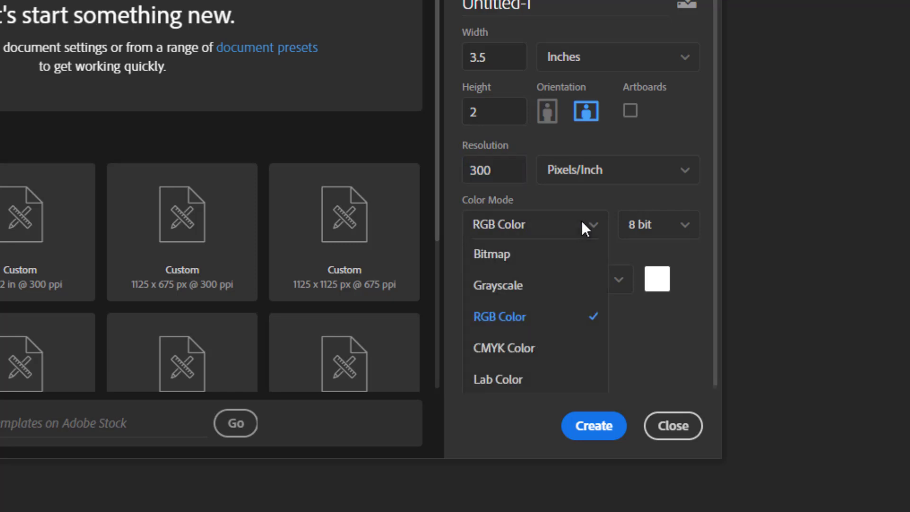
pyautogui.click(534, 351)
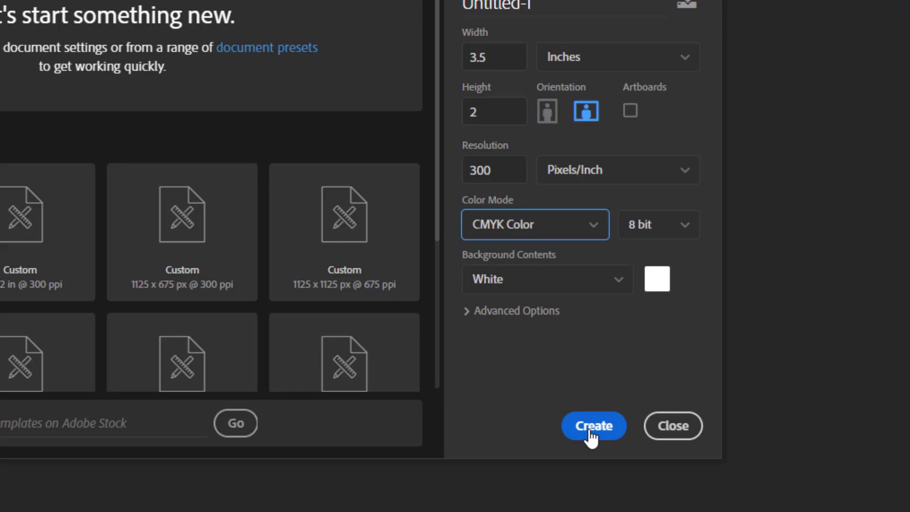
pyautogui.click(593, 426)
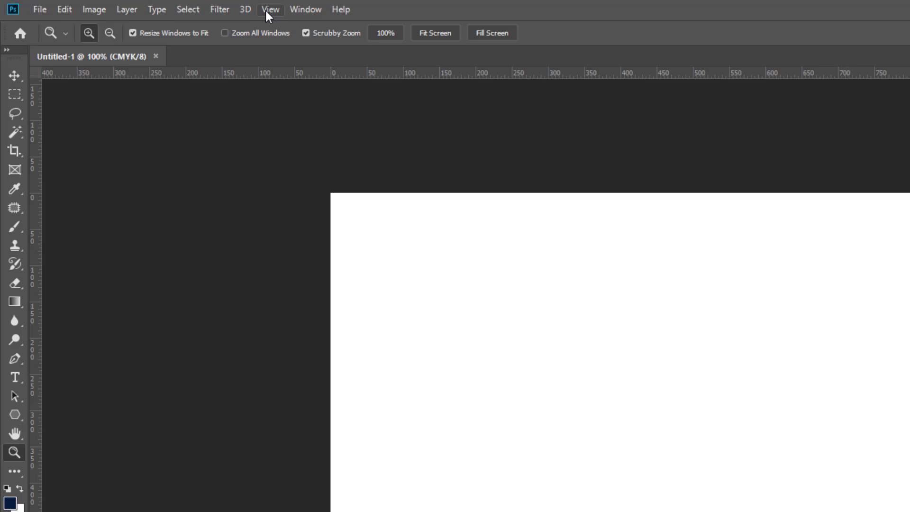
# Step: Add a New Guide Layout placing guides along the canvas edges
pyautogui.click(192, 7)
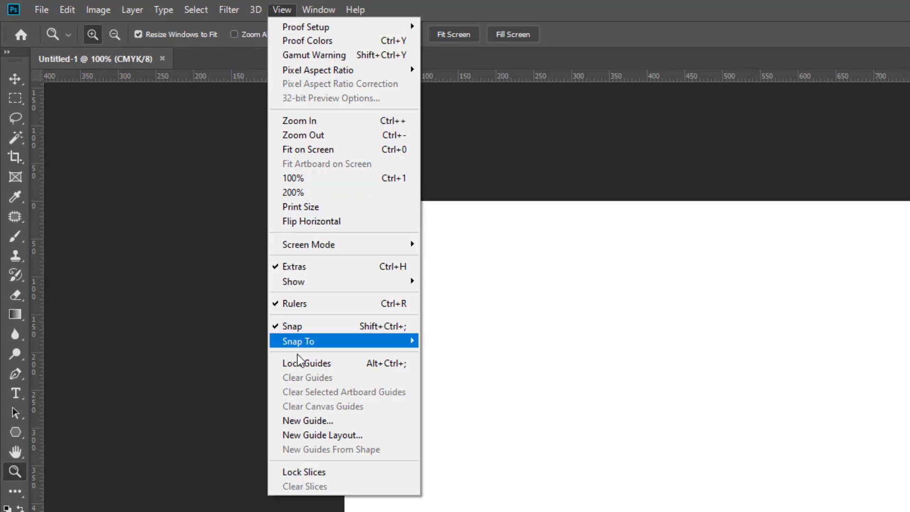
pyautogui.click(316, 437)
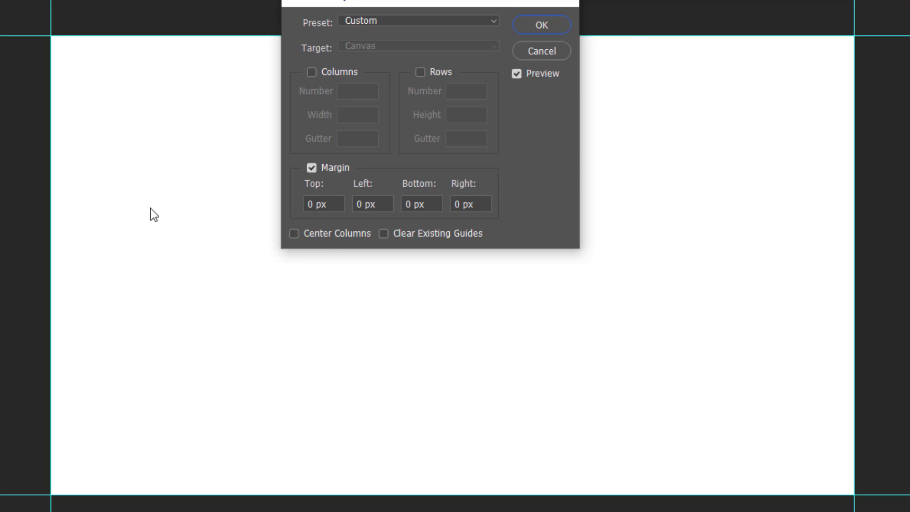
pyautogui.click(541, 25)
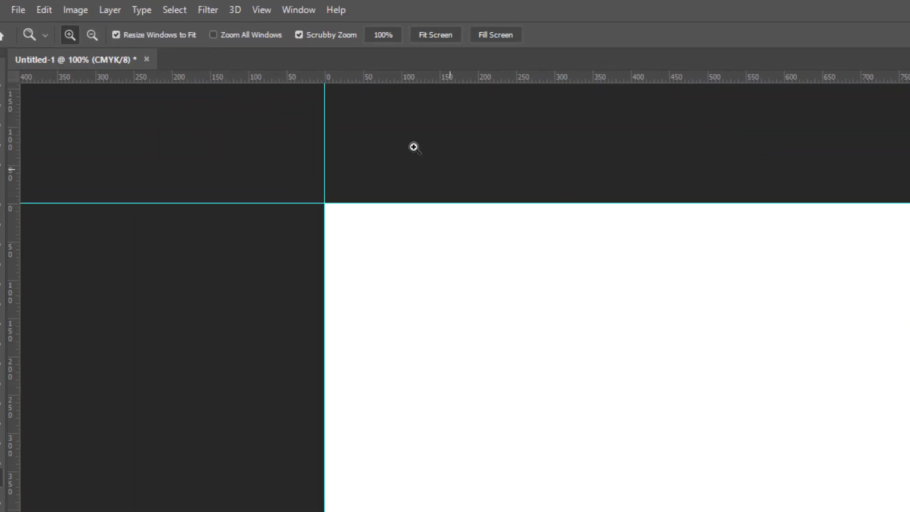
# Step: Add margin guides inset 30 px on the top, left, bottom and right
pyautogui.click(262, 9)
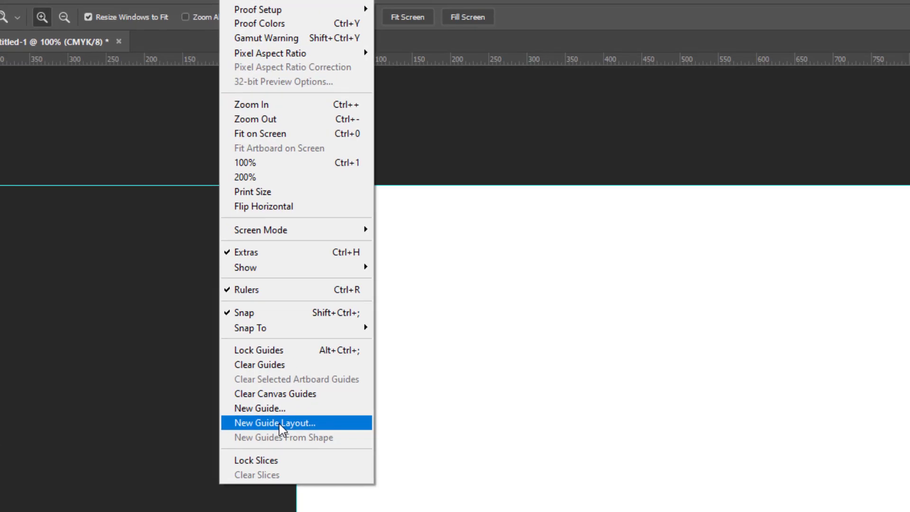
pyautogui.click(307, 442)
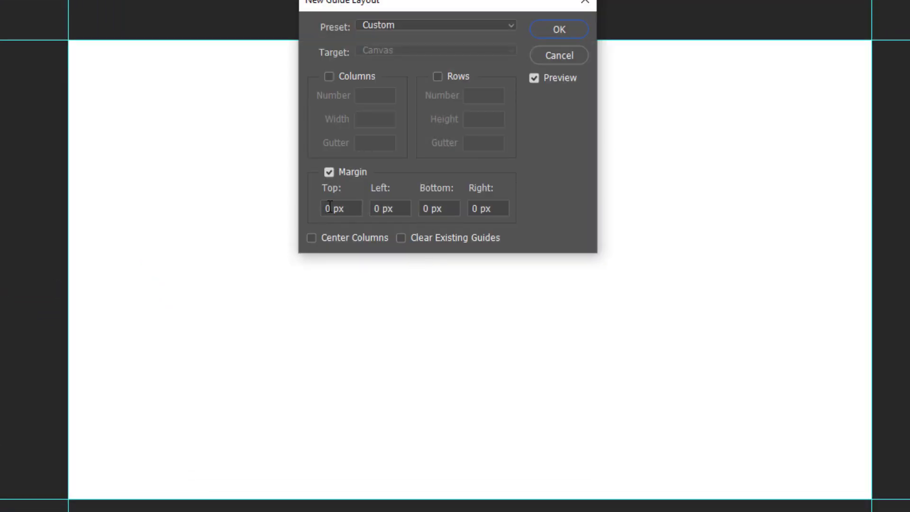
pyautogui.doubleClick(328, 209)
pyautogui.write('30')
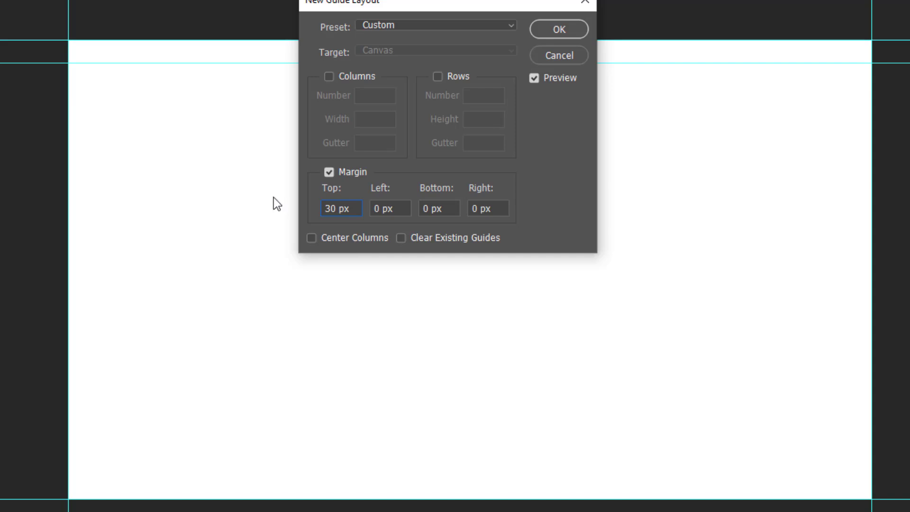
pyautogui.moveTo(355, 210); pyautogui.dragTo(291, 221)
pyautogui.press('Tab')
pyautogui.write('30')
pyautogui.press('Tab')
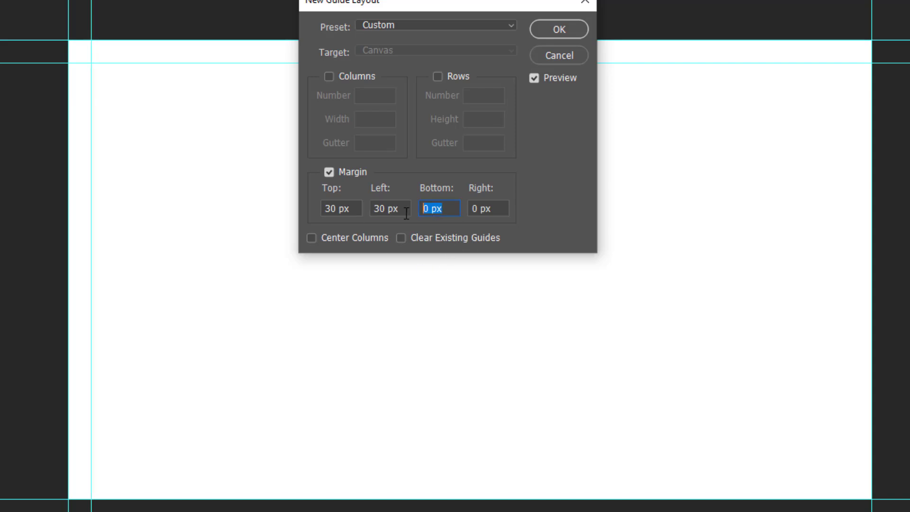
pyautogui.write('30')
pyautogui.press('Tab')
pyautogui.write('30')
pyautogui.click(555, 33)
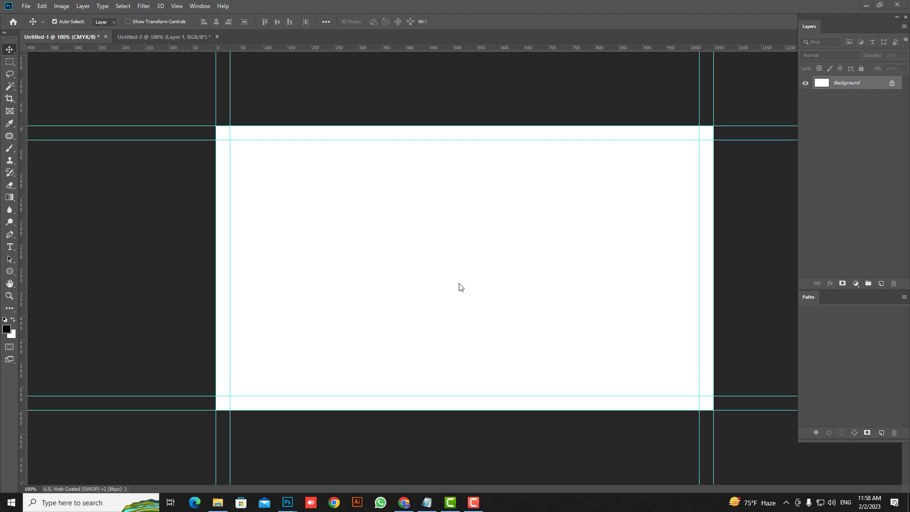
# Step: Copy the whole colour swatch image from Untitled-2 and paste it into the card
pyautogui.click(211, 37)
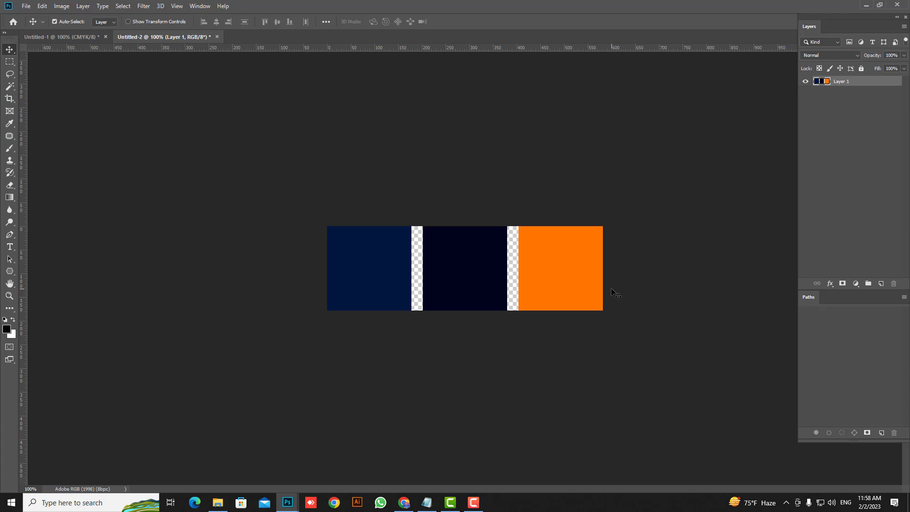
pyautogui.hotkey('ctrl', 'Tab')
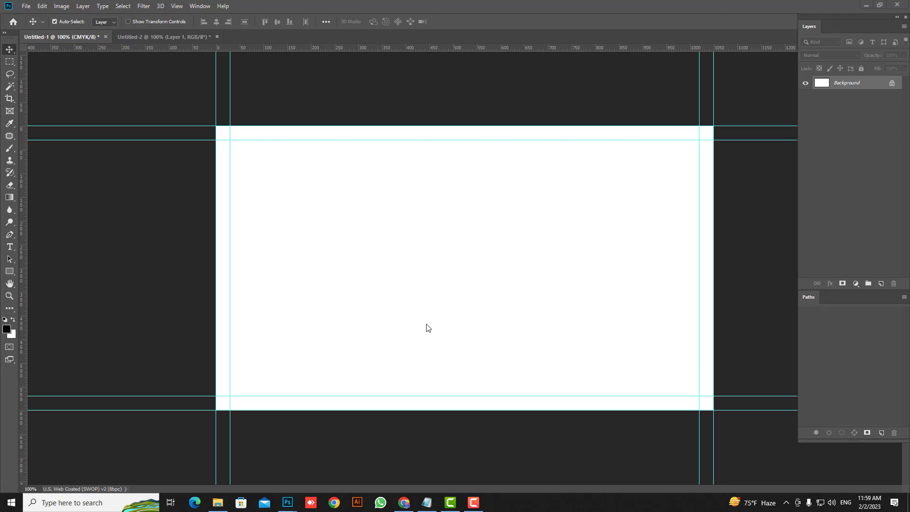
pyautogui.click(152, 37)
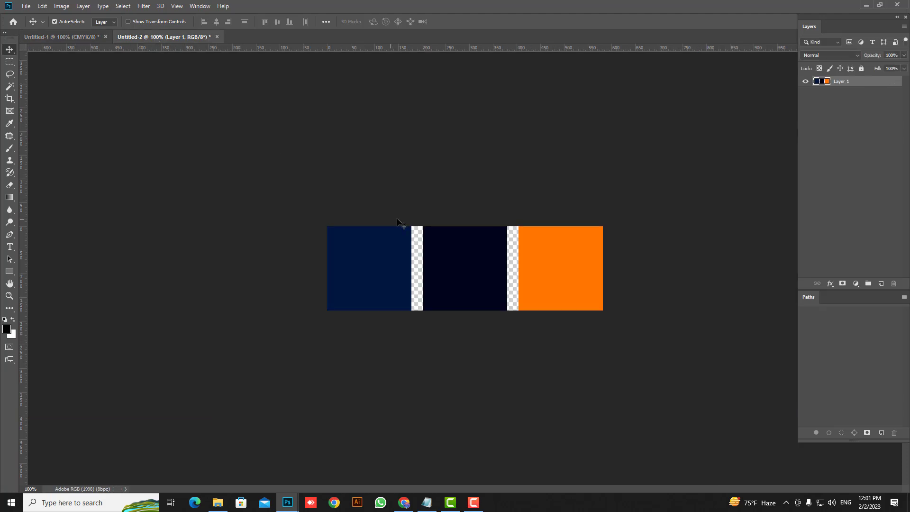
pyautogui.hotkey('ctrl', 'a')
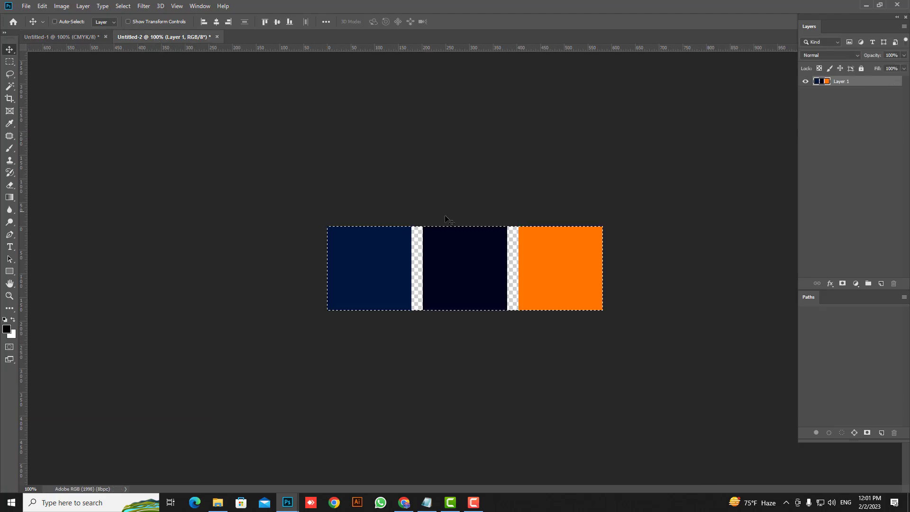
pyautogui.hotkey('ctrl', 'c')
pyautogui.hotkey('ctrl', 'Tab')
pyautogui.hotkey('ctrl', 'v')
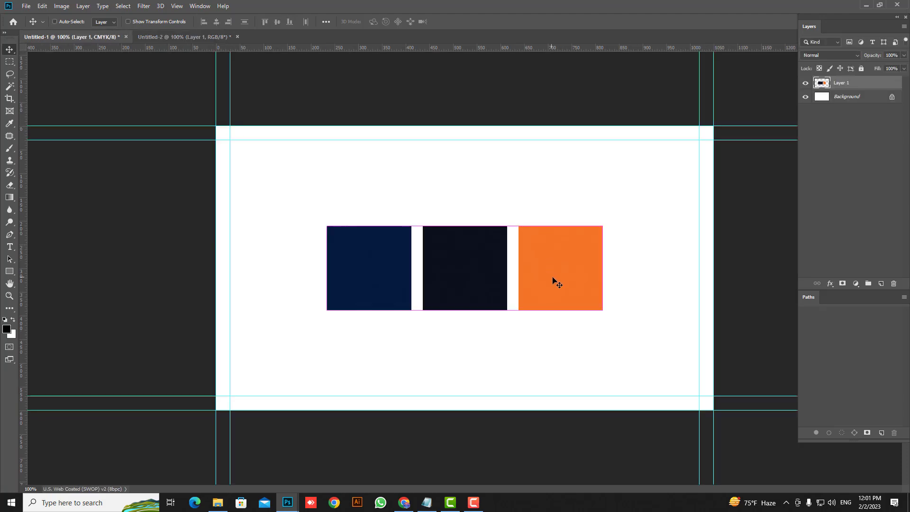
# Step: Scale the pasted swatches to about 61% near the bottom centre, then target the Background layer
pyautogui.hotkey('ctrl', 't')
pyautogui.moveTo(601, 309); pyautogui.dragTo(504, 382)
pyautogui.press('Return')
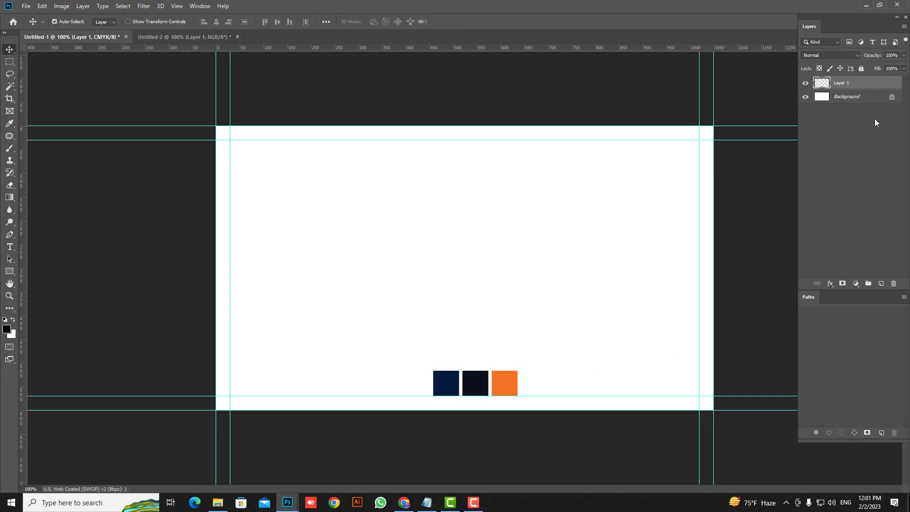
pyautogui.click(867, 99)
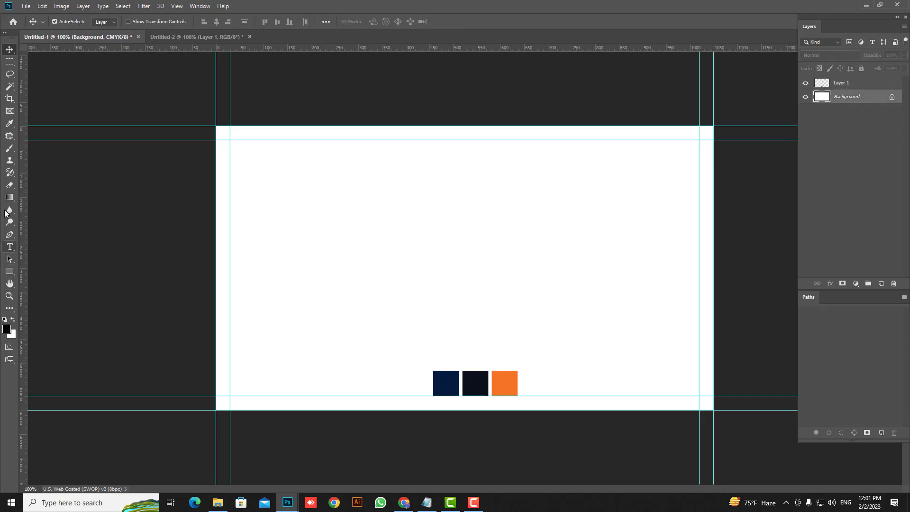
# Step: Draw a full-bleed rectangle filled with the sampled navy, then start a bar near the top left
pyautogui.click(9, 273)
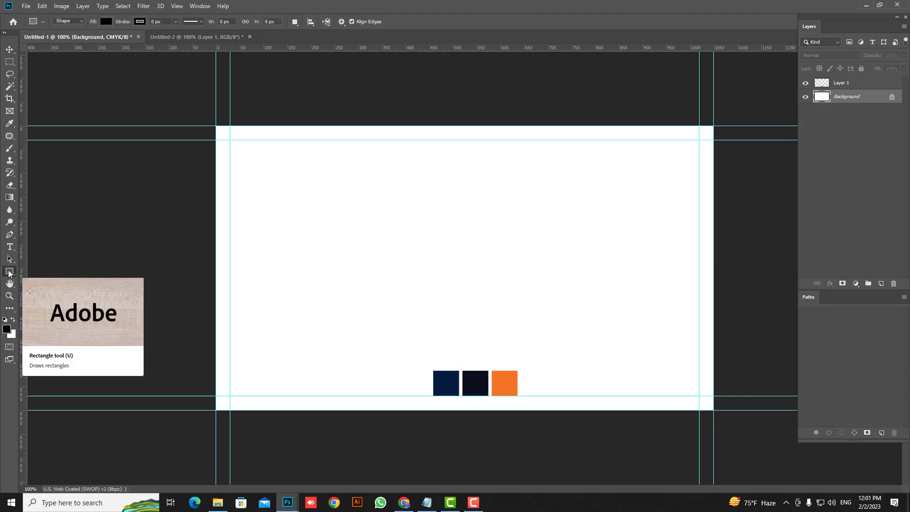
pyautogui.moveTo(208, 122); pyautogui.dragTo(725, 417)
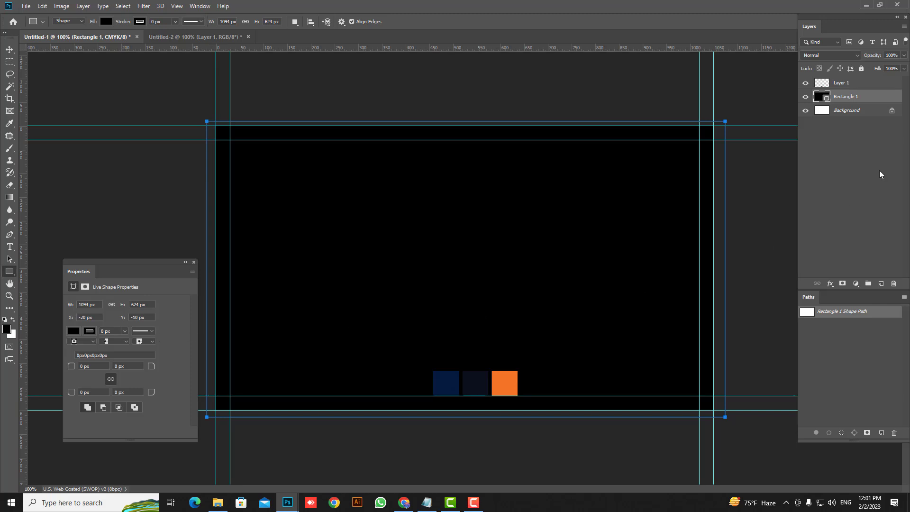
pyautogui.doubleClick(821, 97)
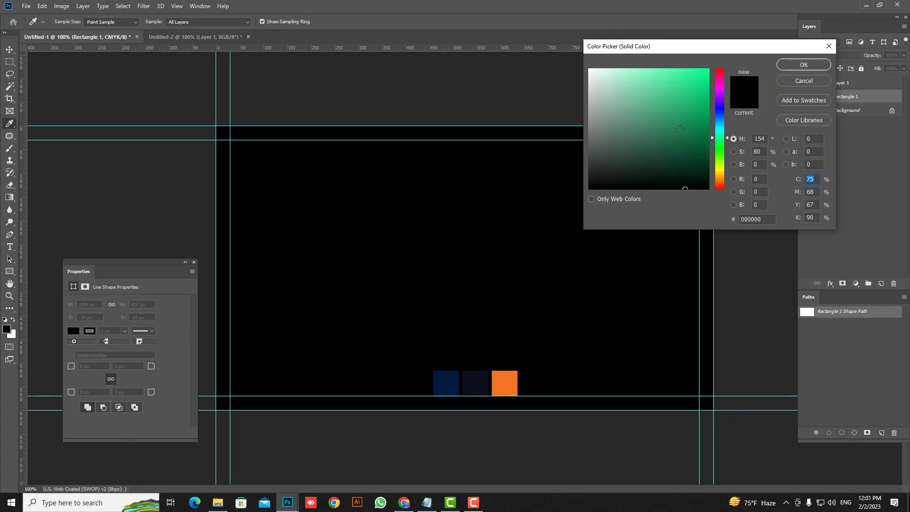
pyautogui.click(446, 381)
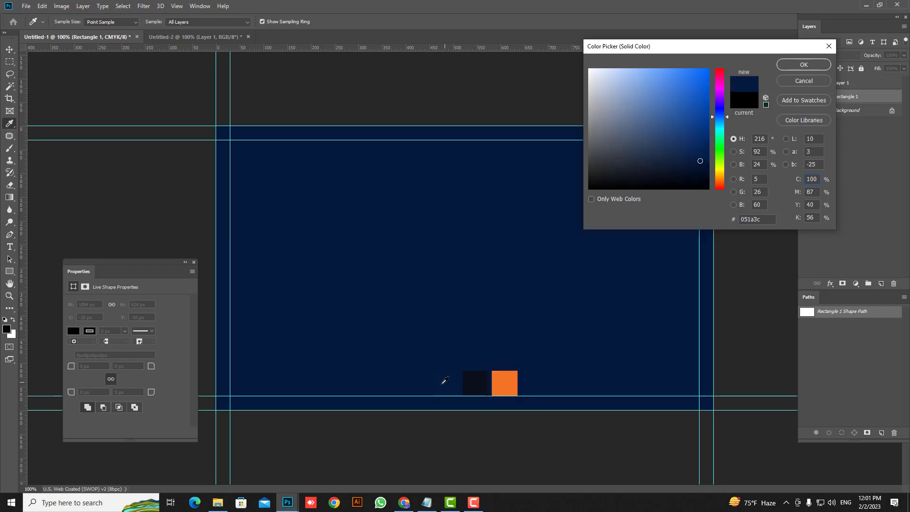
pyautogui.press('Return')
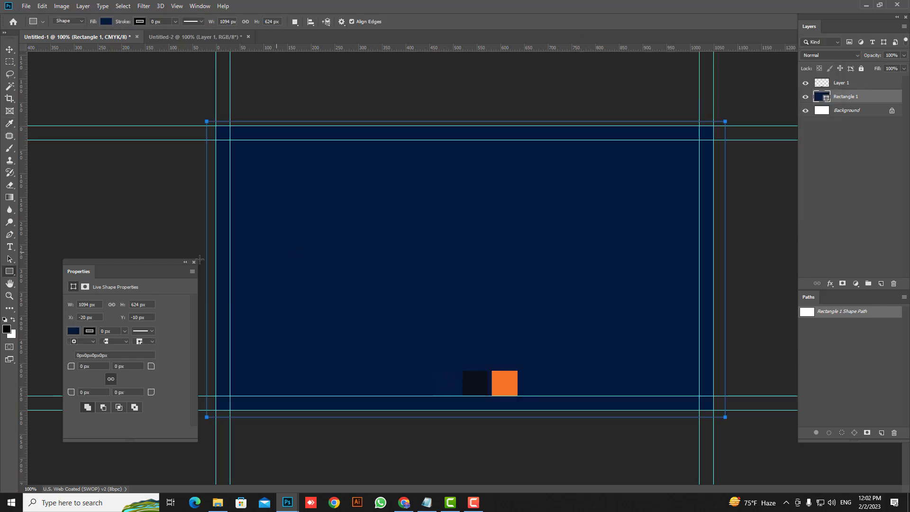
pyautogui.click(825, 337)
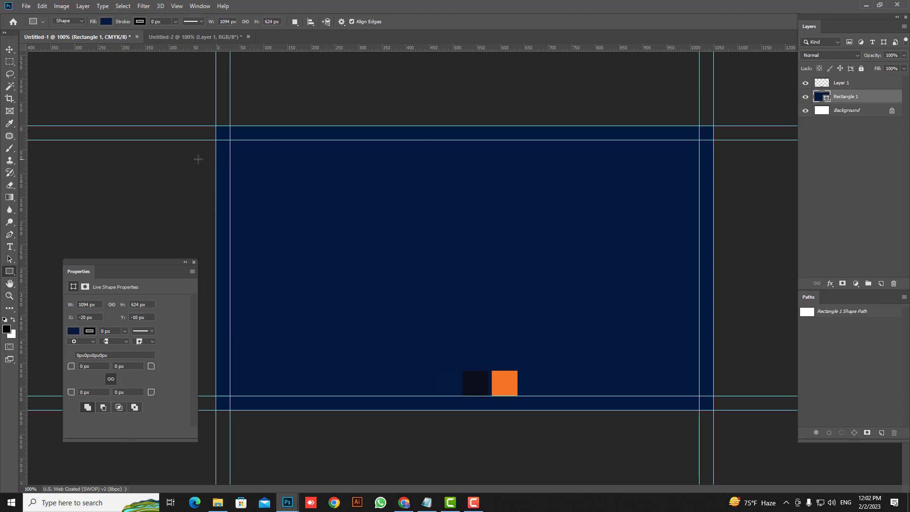
pyautogui.moveTo(198, 160)
pyautogui.mouseDown()
pyautogui.moveTo(476, 187)
pyautogui.moveTo(413, 192)
pyautogui.mouseUp()
# Step: Draw a long thin bar at the upper left filled with dark colour 0b0f1b
pyautogui.moveTo(494, 195); pyautogui.dragTo(406, 197)
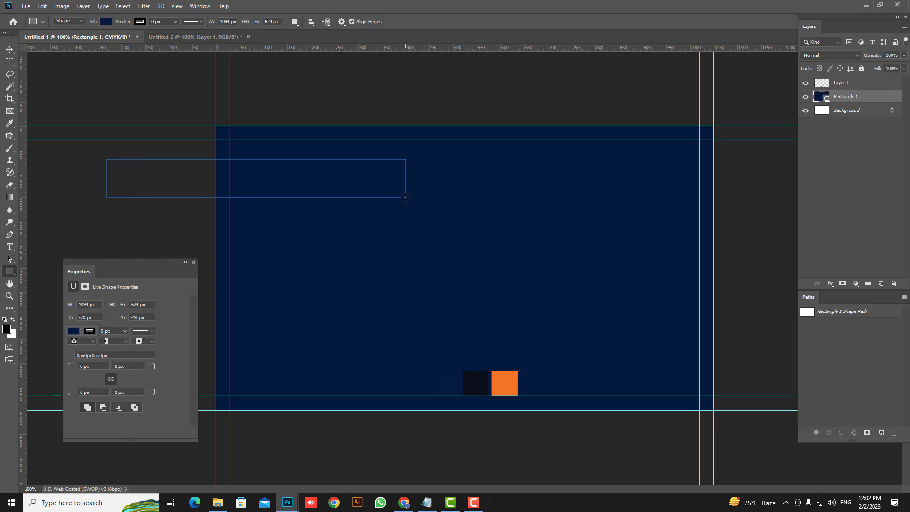
pyautogui.click(105, 22)
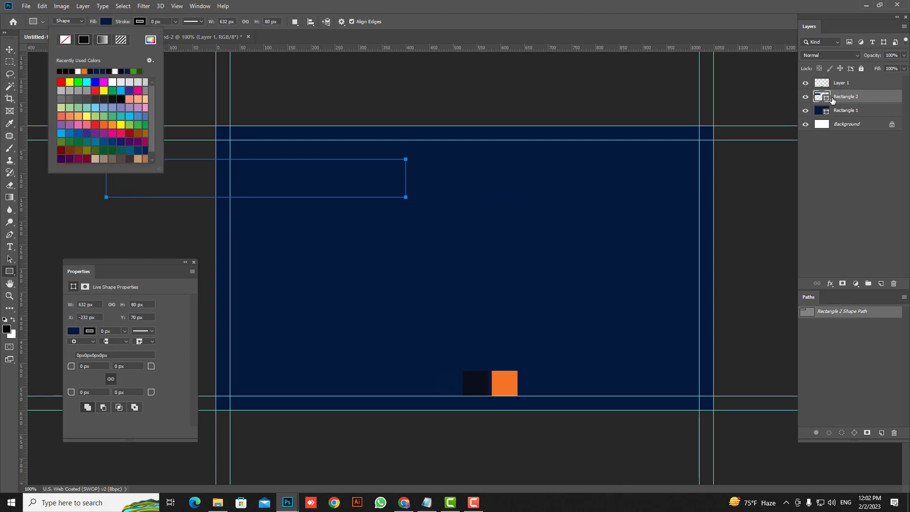
pyautogui.doubleClick(827, 98)
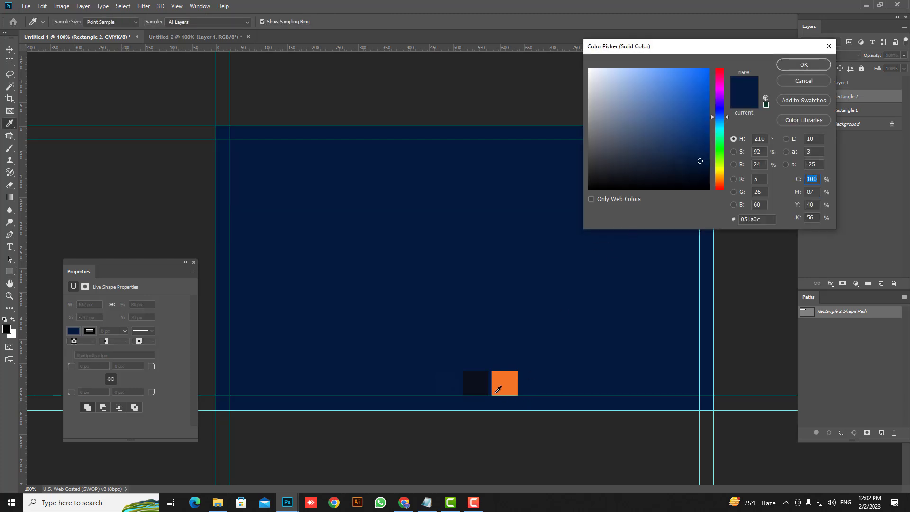
pyautogui.click(482, 381)
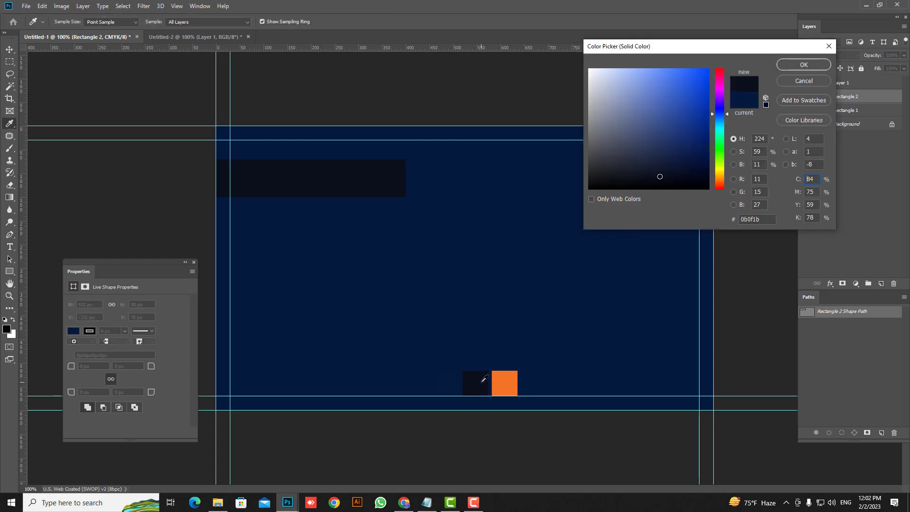
pyautogui.click(812, 65)
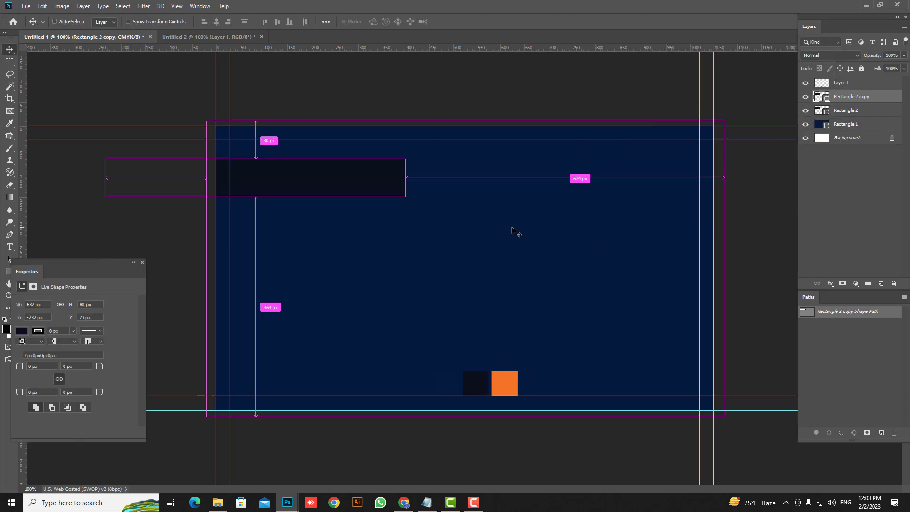
# Step: Rotate and move the bar copy into a diagonal stripe, then draw a thinner bar over it
pyautogui.hotkey('ctrl', 't')
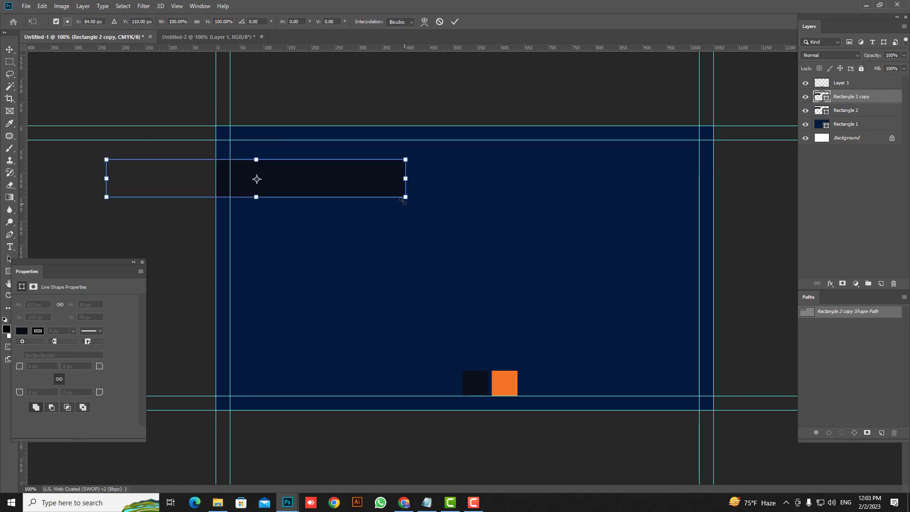
pyautogui.moveTo(331, 188); pyautogui.dragTo(518, 202)
pyautogui.moveTo(693, 263); pyautogui.dragTo(519, 379)
pyautogui.moveTo(480, 263); pyautogui.dragTo(523, 368)
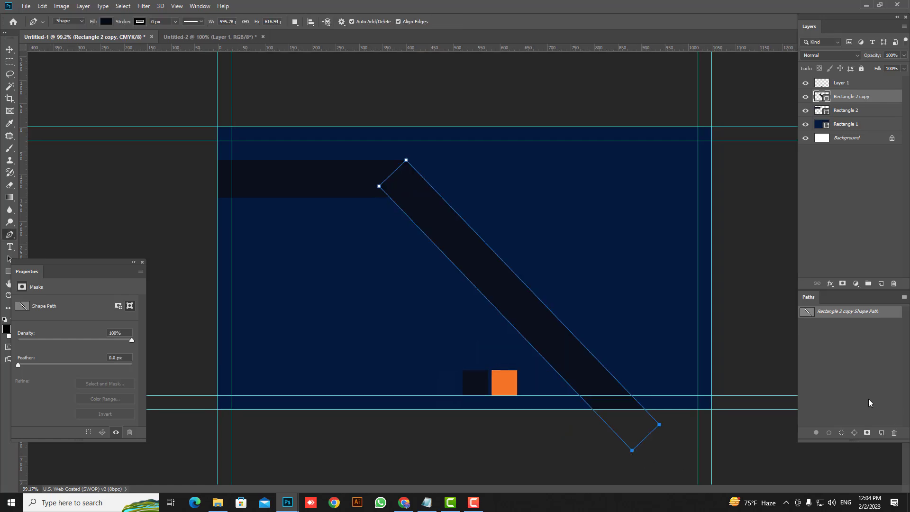
pyautogui.click(863, 391)
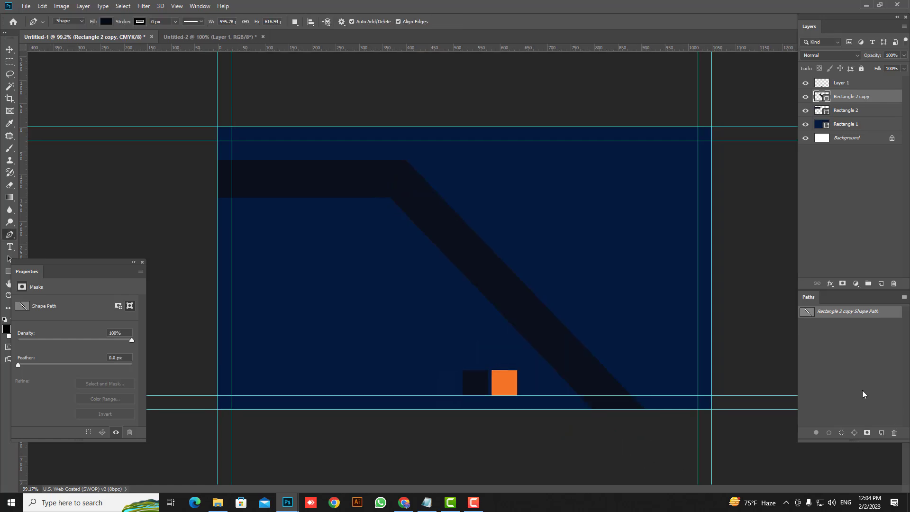
pyautogui.press('u')
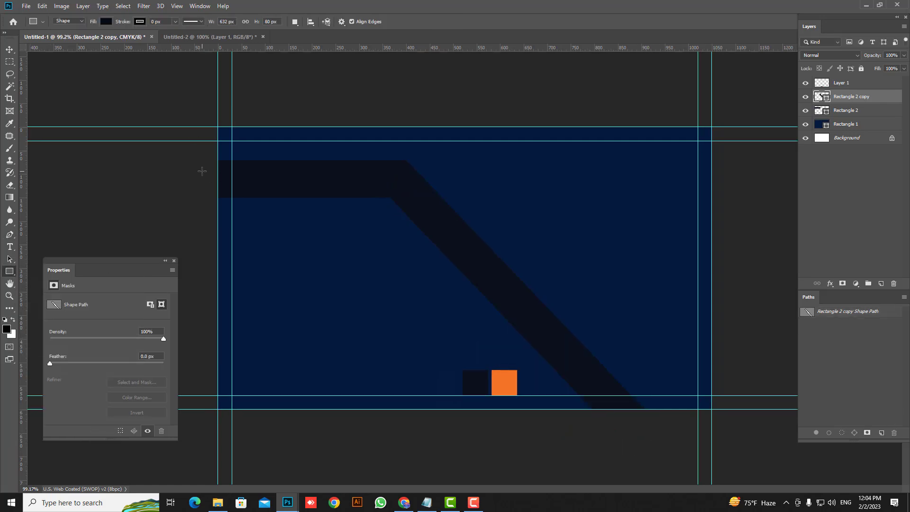
pyautogui.moveTo(193, 173); pyautogui.dragTo(400, 189)
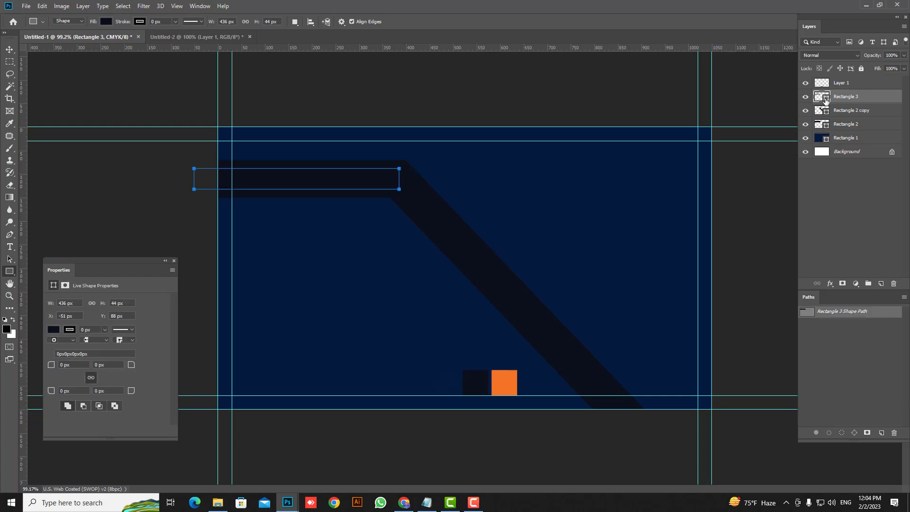
# Step: Fill the thin bar with the sampled orange and duplicate its layer
pyautogui.click(505, 380)
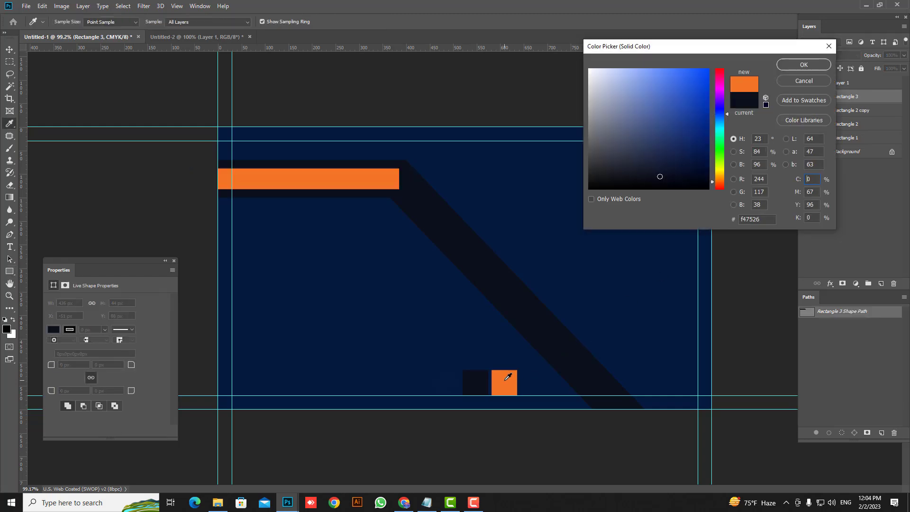
pyautogui.click(806, 67)
pyautogui.moveTo(877, 95); pyautogui.dragTo(888, 282)
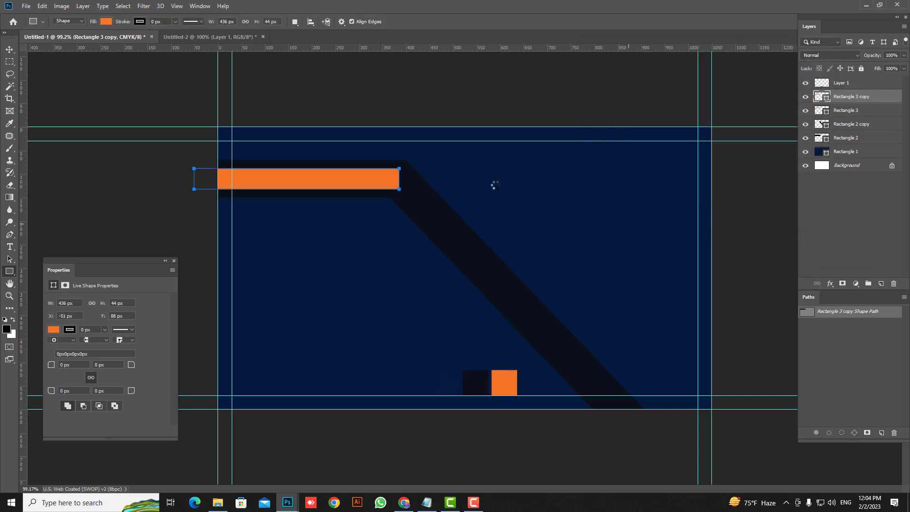
# Step: Rotate the orange copy along the diagonal stripe and select its two lower anchor points
pyautogui.hotkey('ctrl', 't')
pyautogui.moveTo(408, 187); pyautogui.dragTo(378, 243)
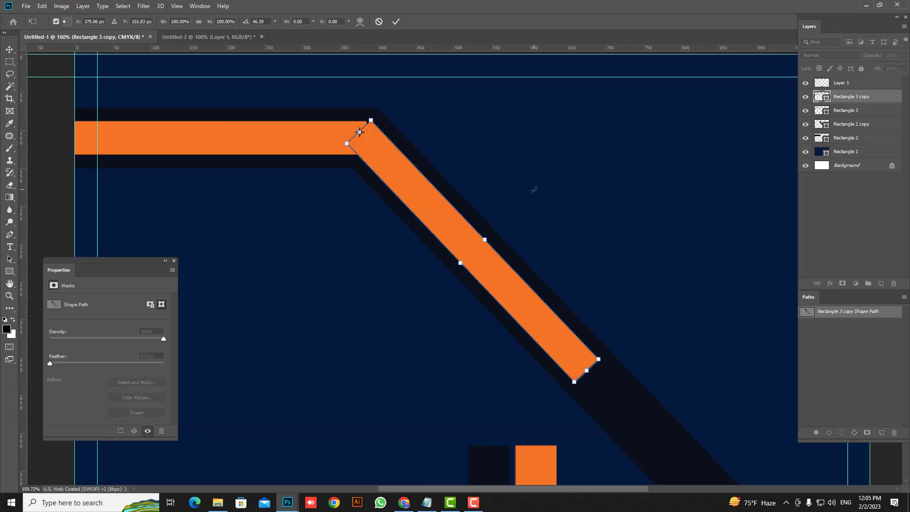
pyautogui.press('Return')
pyautogui.press('p')
pyautogui.scroll(-3, 534, 189)
pyautogui.moveTo(604, 278); pyautogui.dragTo(596, 399)
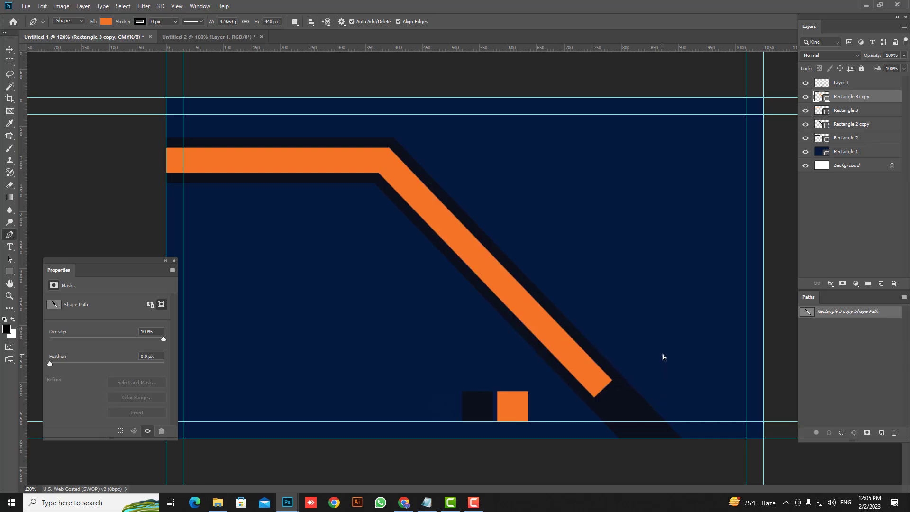
pyautogui.scroll(-3, 663, 357)
pyautogui.scroll(3, 555, 350)
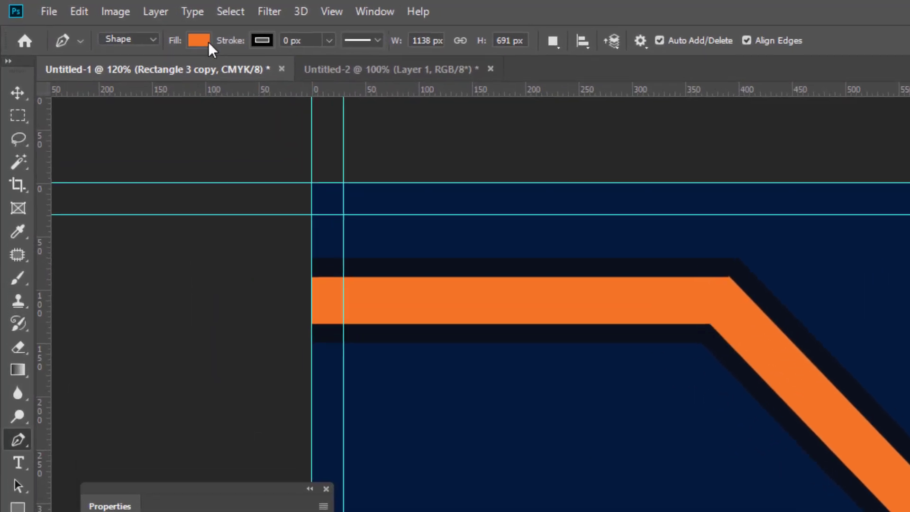
# Step: In Shape mode, draw a closed angular shape covering the card's lower right corner
pyautogui.click(78, 24)
pyautogui.click(133, 69)
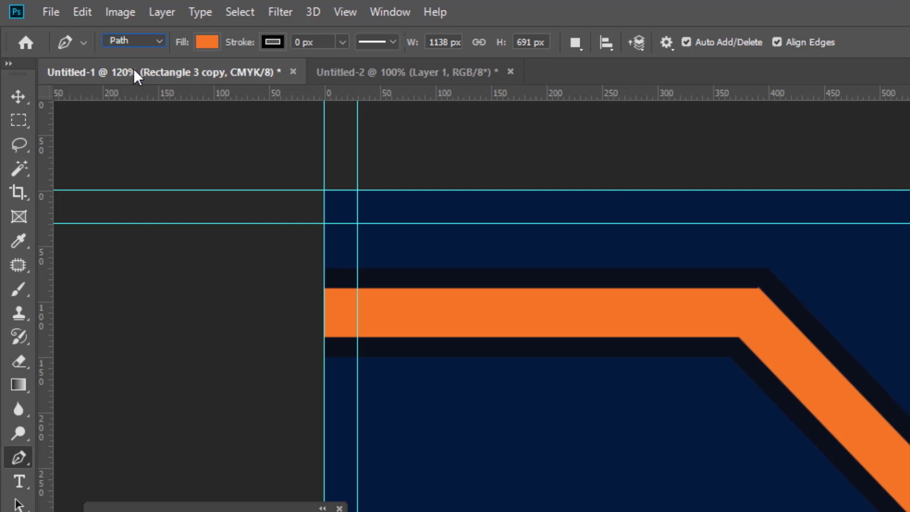
pyautogui.click(130, 40)
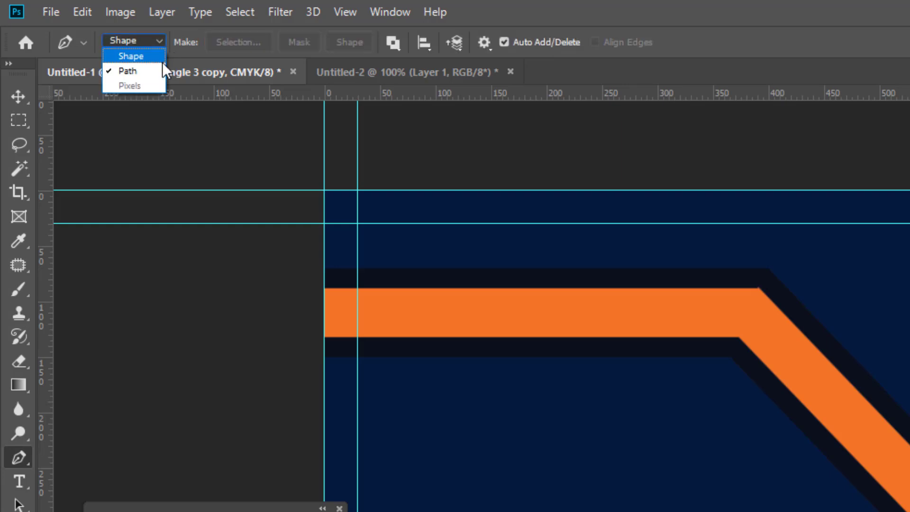
pyautogui.click(130, 56)
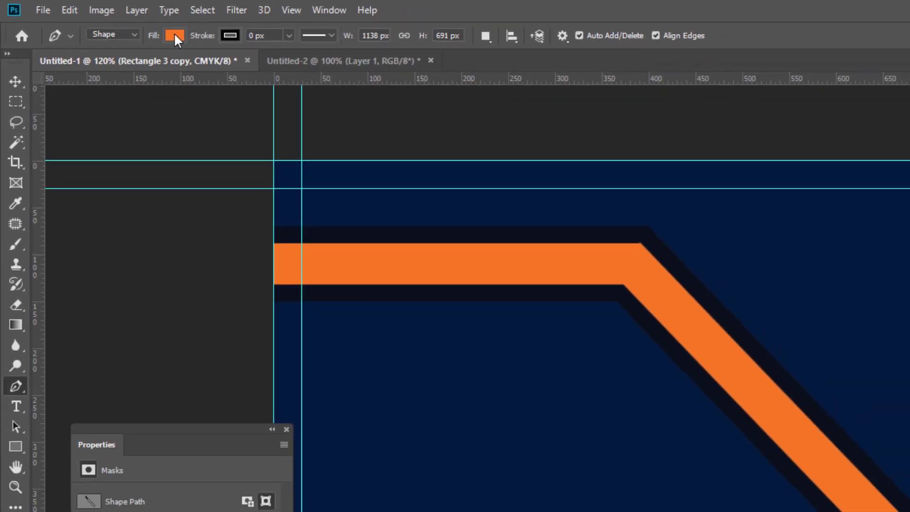
pyautogui.click(782, 185)
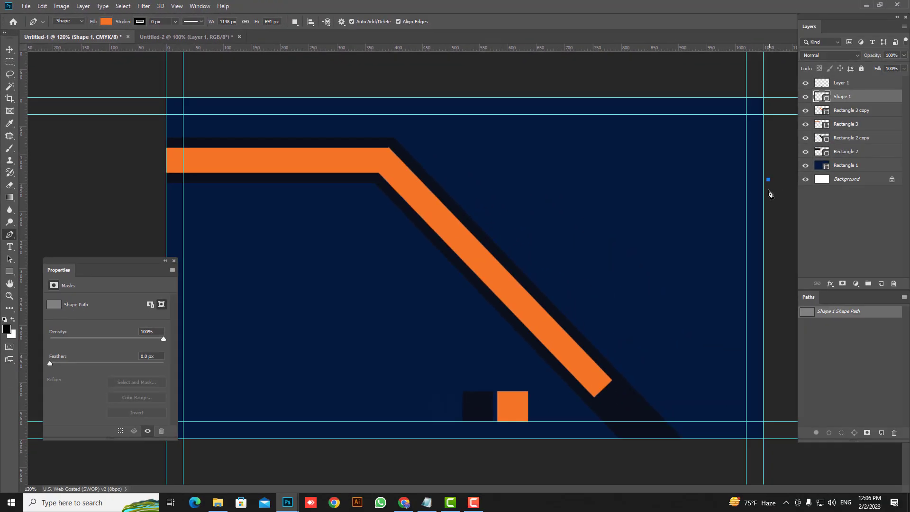
pyautogui.click(490, 297)
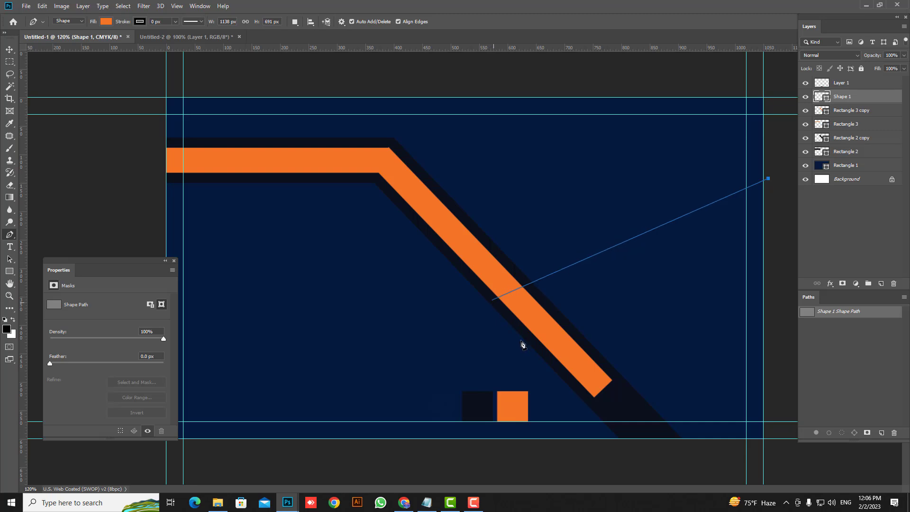
pyautogui.click(558, 368)
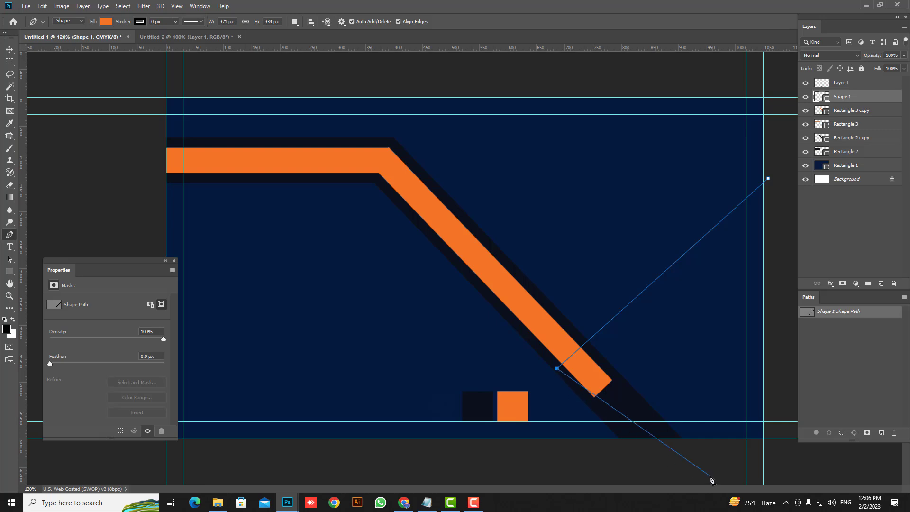
pyautogui.click(656, 470)
pyautogui.click(790, 461)
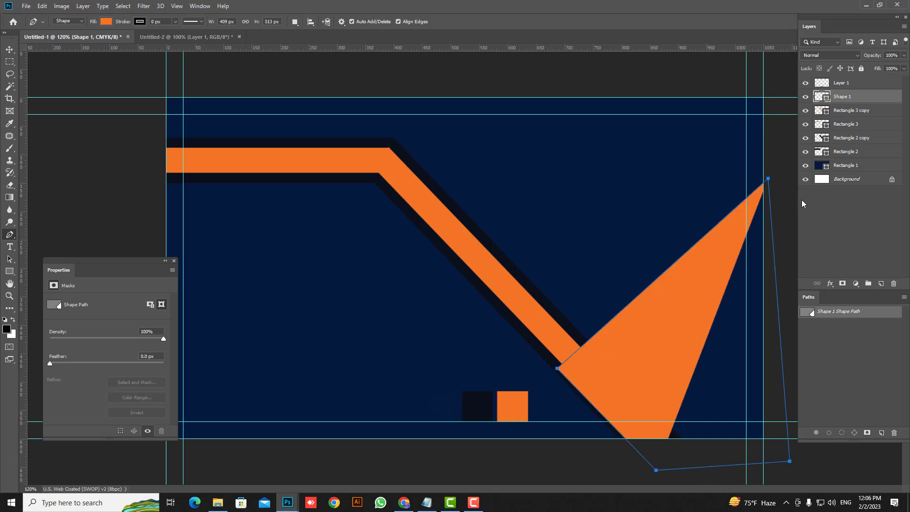
pyautogui.click(768, 179)
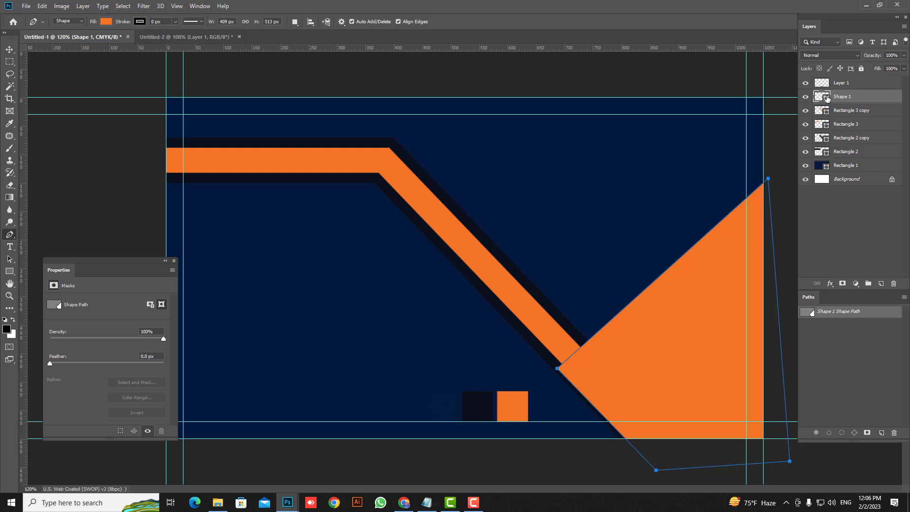
# Step: Fill the new shape with the sampled dark stripe colour
pyautogui.doubleClick(825, 97)
pyautogui.click(503, 312)
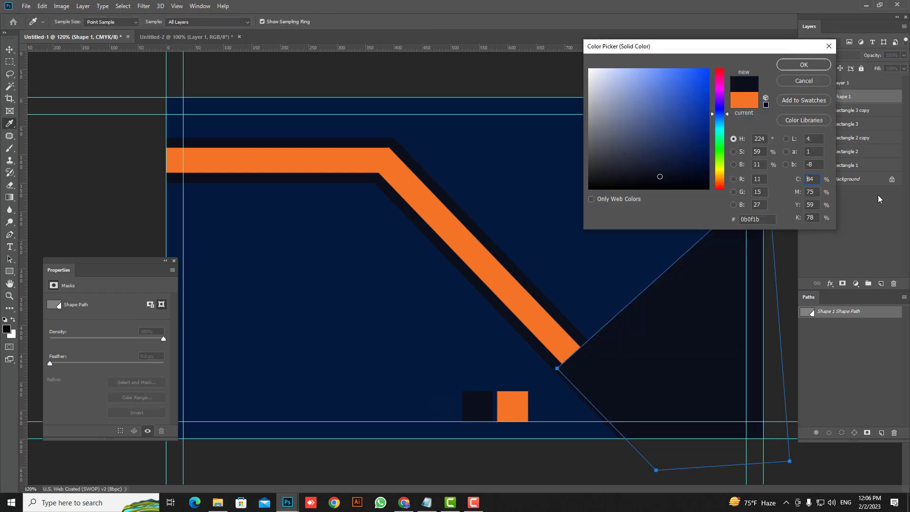
pyautogui.click(804, 65)
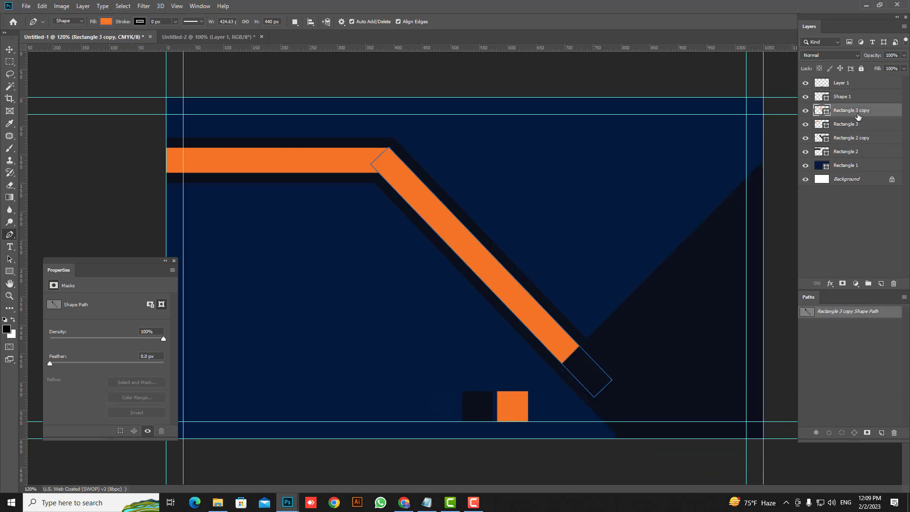
# Step: Duplicate the orange diagonal bar, rotate the copy about -99° and shift it right
pyautogui.moveTo(851, 115); pyautogui.dragTo(880, 283)
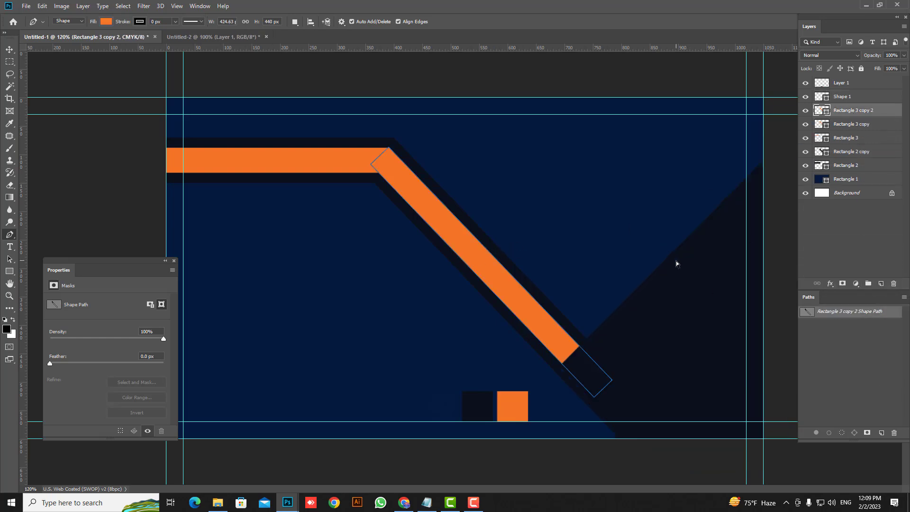
pyautogui.hotkey('ctrl', 't')
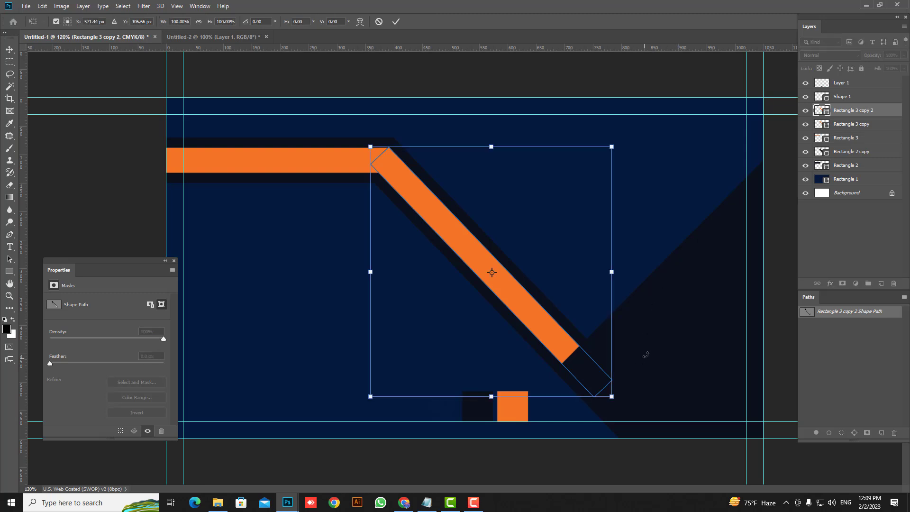
pyautogui.moveTo(646, 355); pyautogui.dragTo(566, 68)
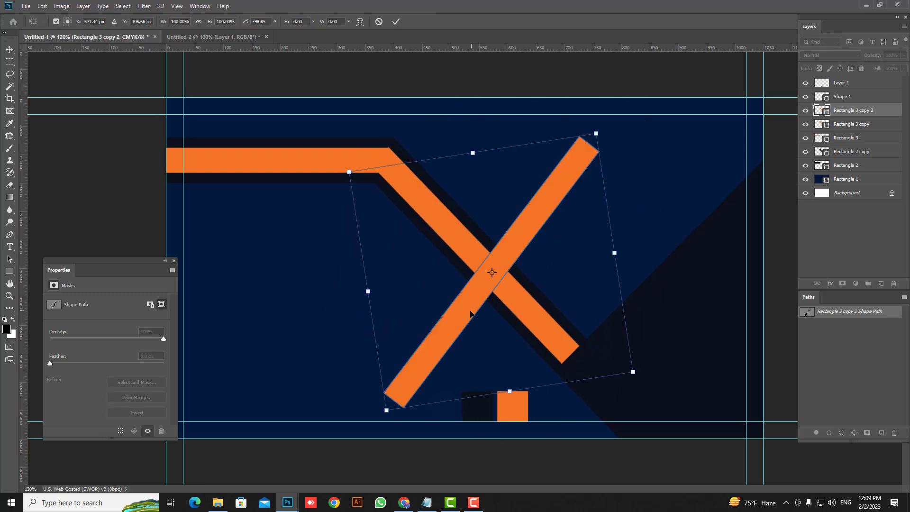
pyautogui.moveTo(470, 313); pyautogui.dragTo(633, 313)
pyautogui.press('Return')
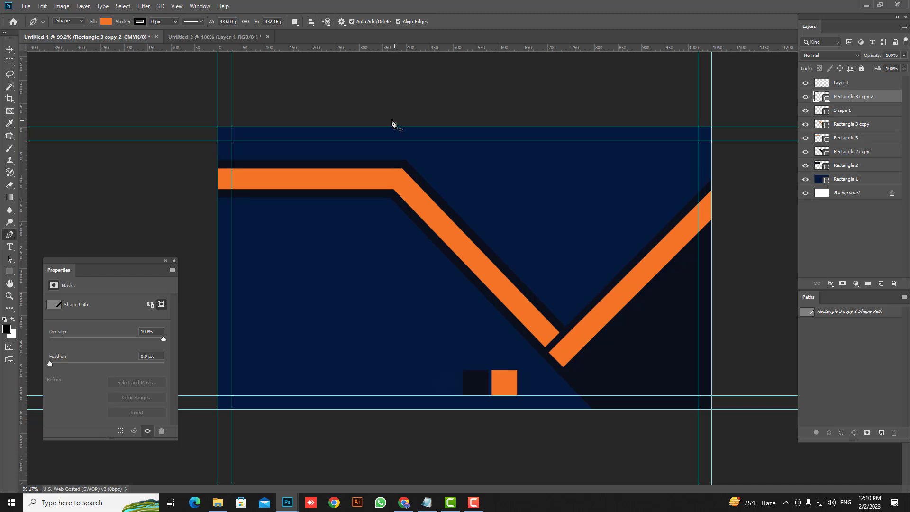
# Step: Draw a triangle over the top of the card inside the orange V and fill it white
pyautogui.click(384, 121)
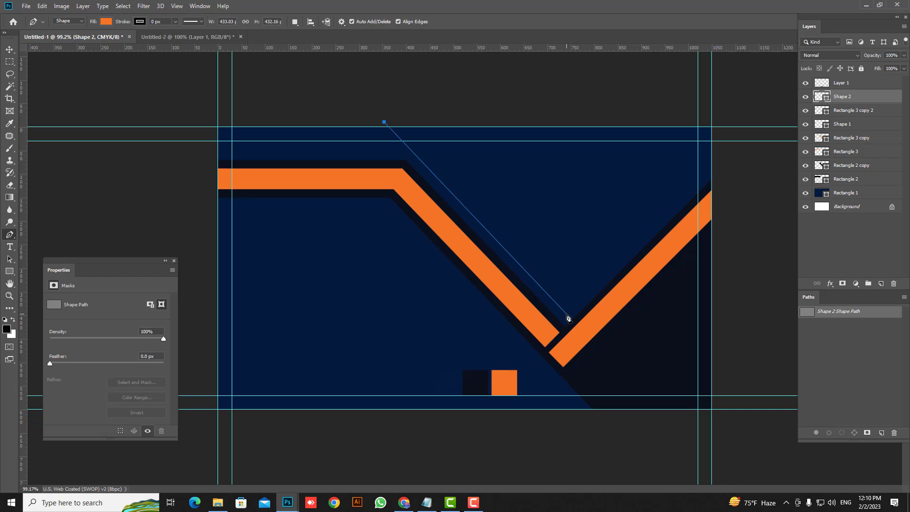
pyautogui.click(564, 310)
pyautogui.moveTo(722, 159); pyautogui.dragTo(720, 107)
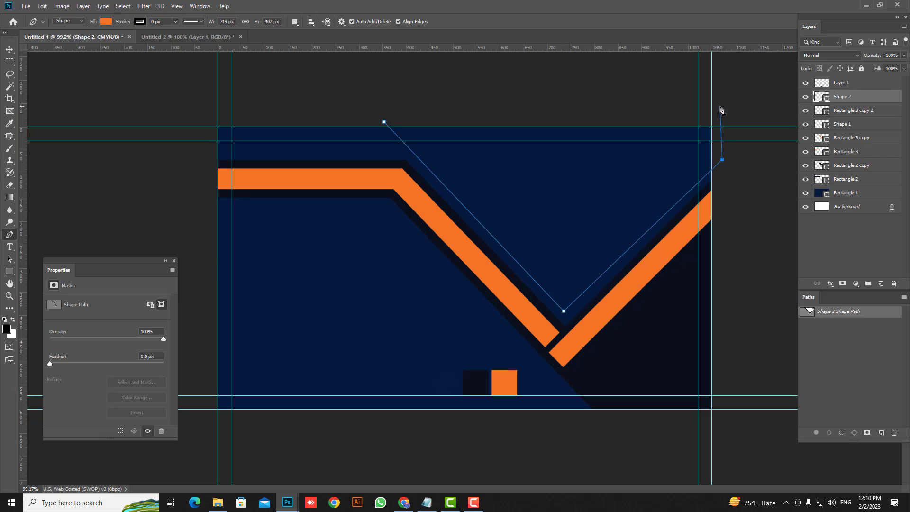
pyautogui.click(384, 124)
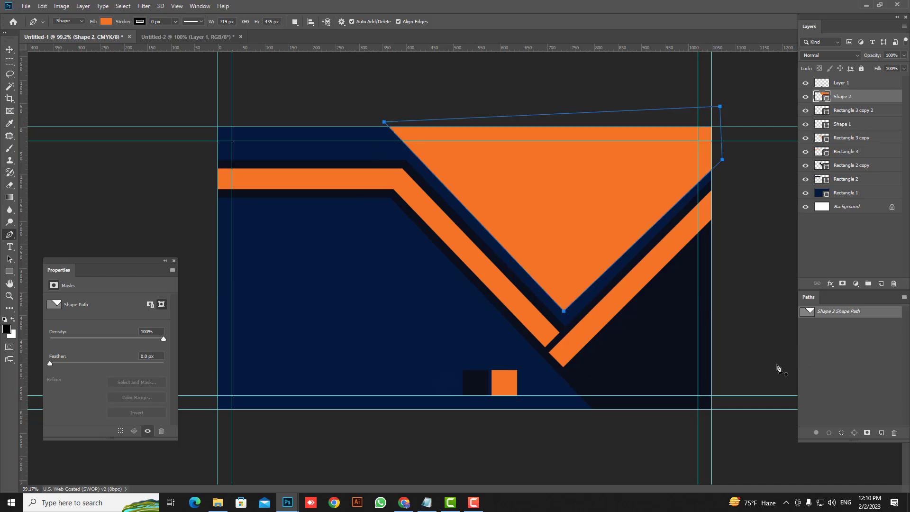
pyautogui.doubleClick(825, 100)
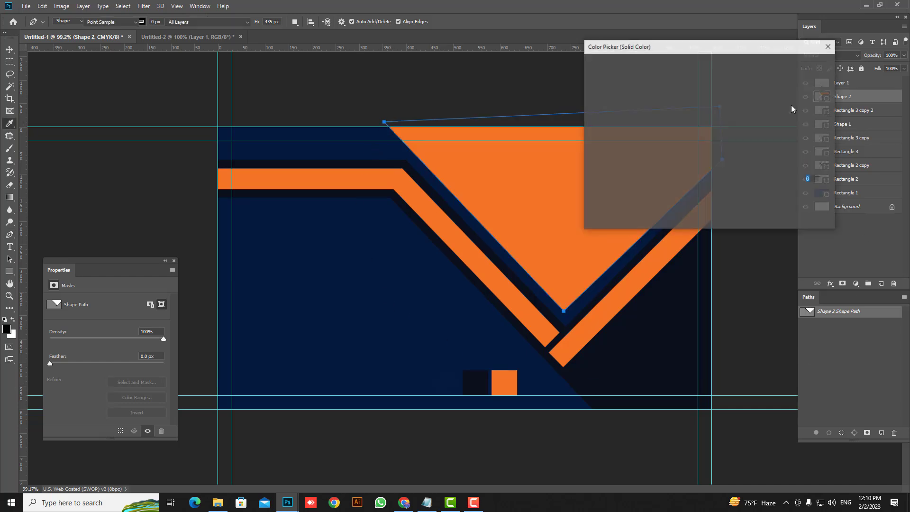
pyautogui.moveTo(603, 101); pyautogui.dragTo(558, 50)
pyautogui.press('Return')
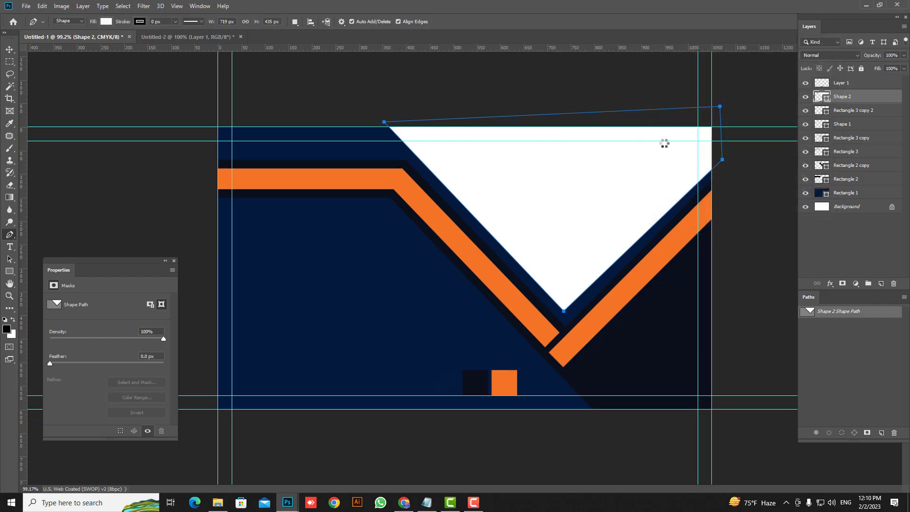
pyautogui.press('Escape')
# Step: Draw a triangle in the top-left corner at the left edge and fill it black
pyautogui.click(315, 194)
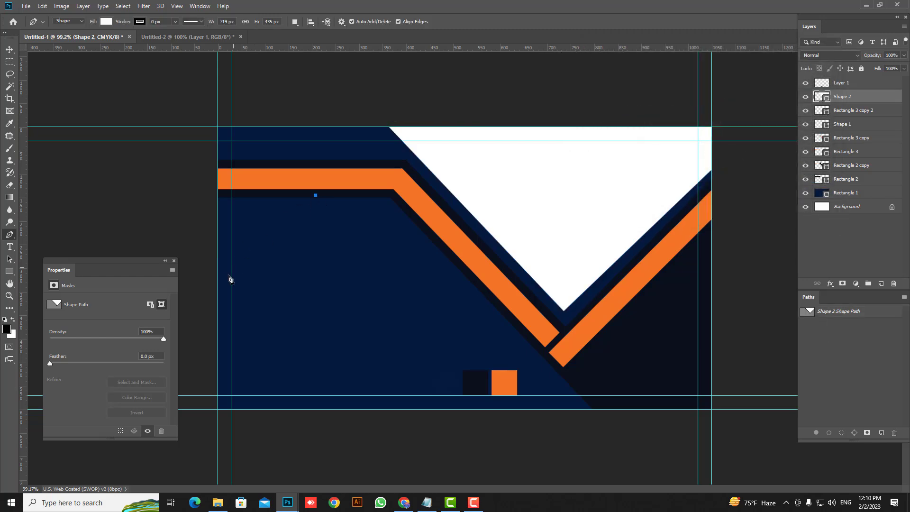
pyautogui.click(212, 293)
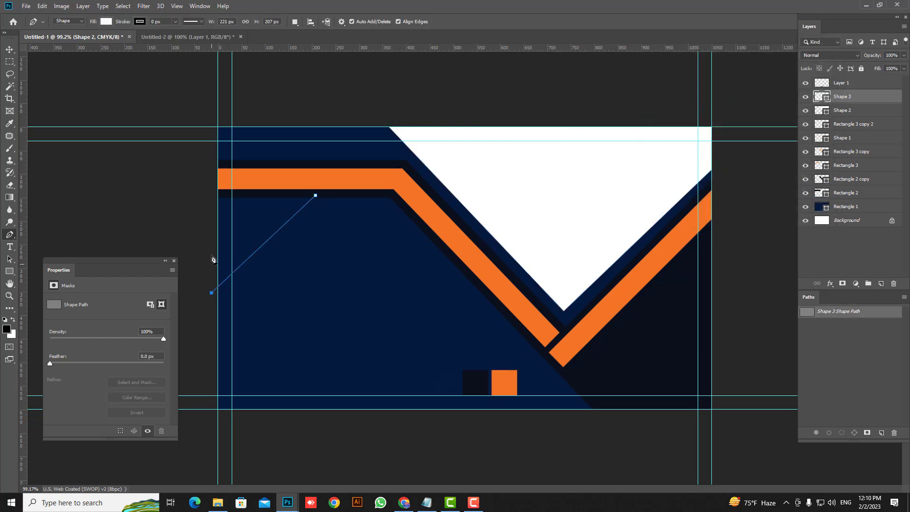
pyautogui.click(205, 195)
pyautogui.click(315, 195)
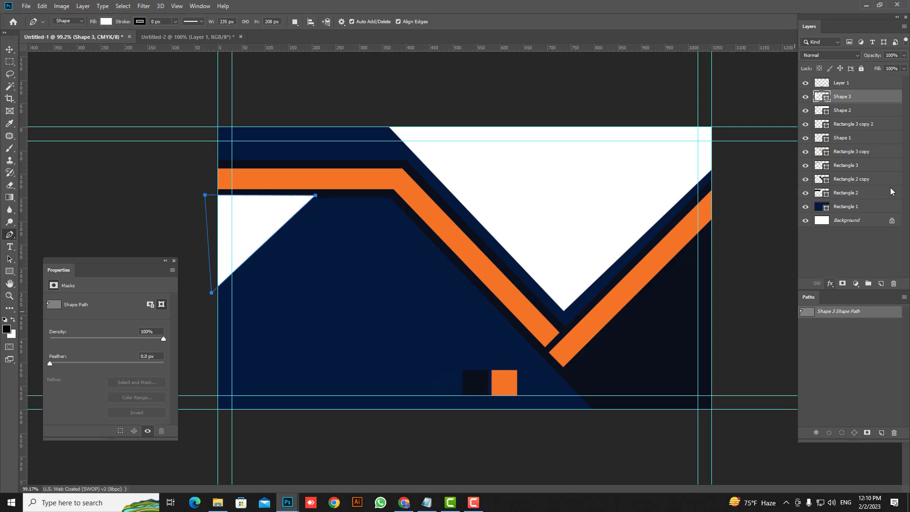
pyautogui.doubleClick(826, 98)
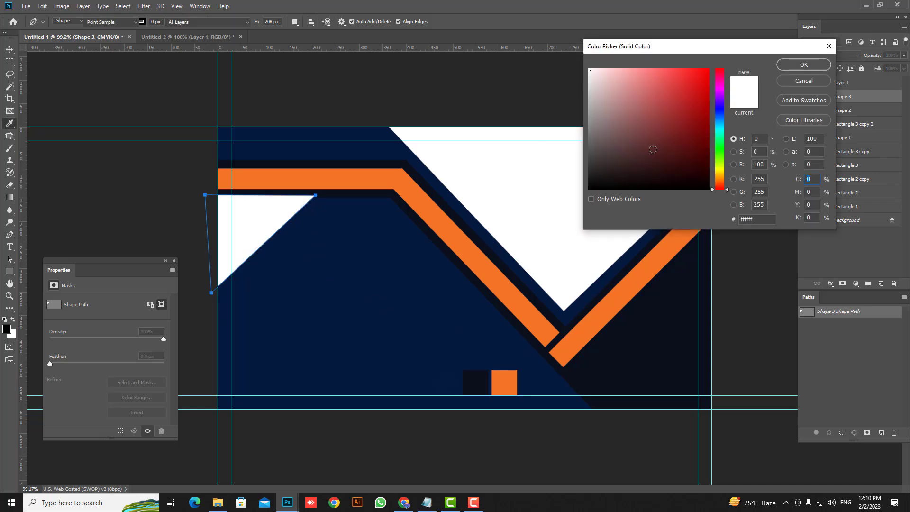
pyautogui.click(587, 189)
pyautogui.press('Return')
pyautogui.press('v')
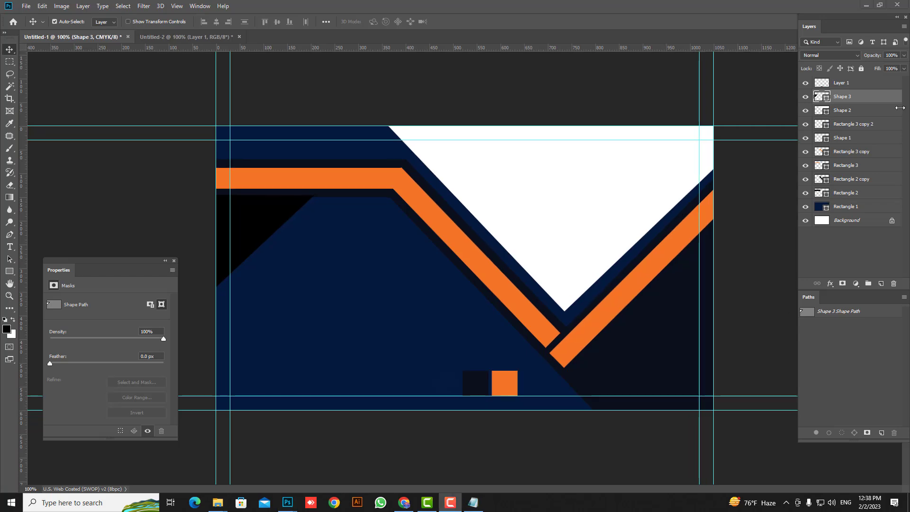
# Step: Group the layers from Shape 3 to Rectangle 1 and delete the swatch Layer 1
pyautogui.keyDown('shift'); pyautogui.click(873, 209); pyautogui.keyUp('shift')
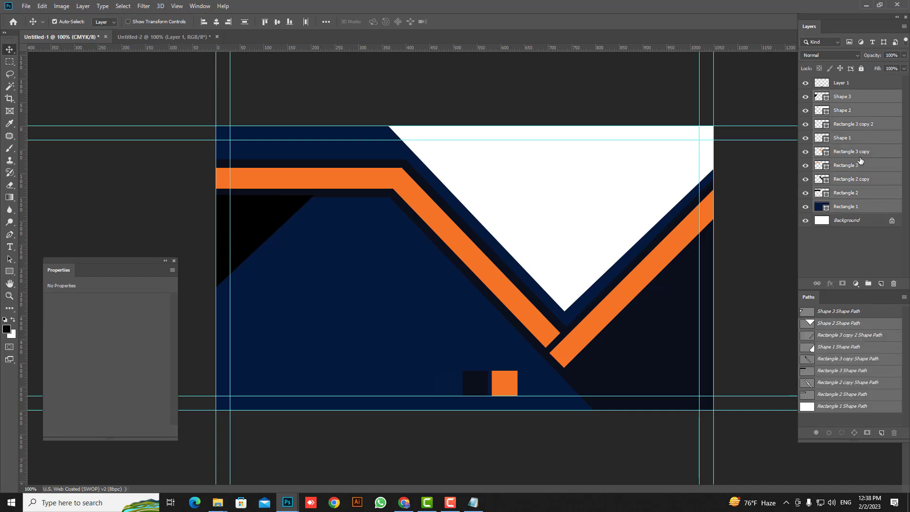
pyautogui.hotkey('ctrl', 'g')
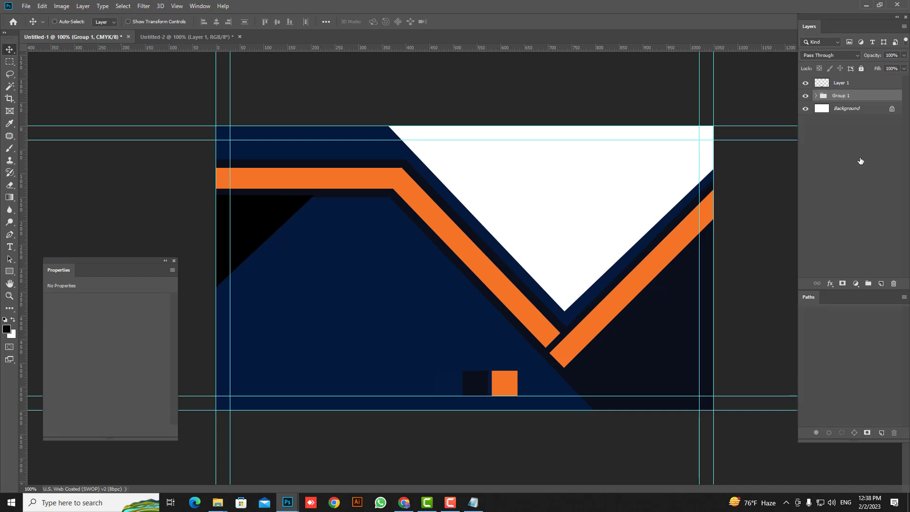
pyautogui.click(862, 85)
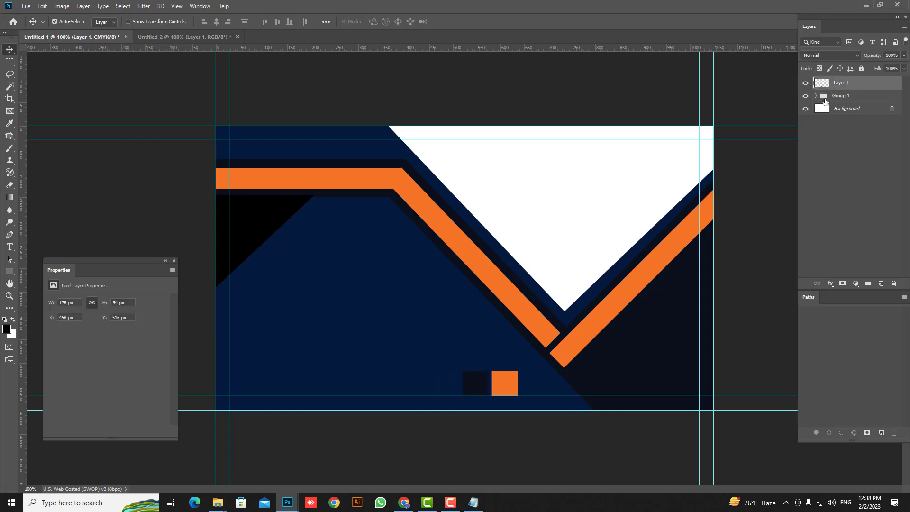
pyautogui.moveTo(883, 91); pyautogui.dragTo(894, 283)
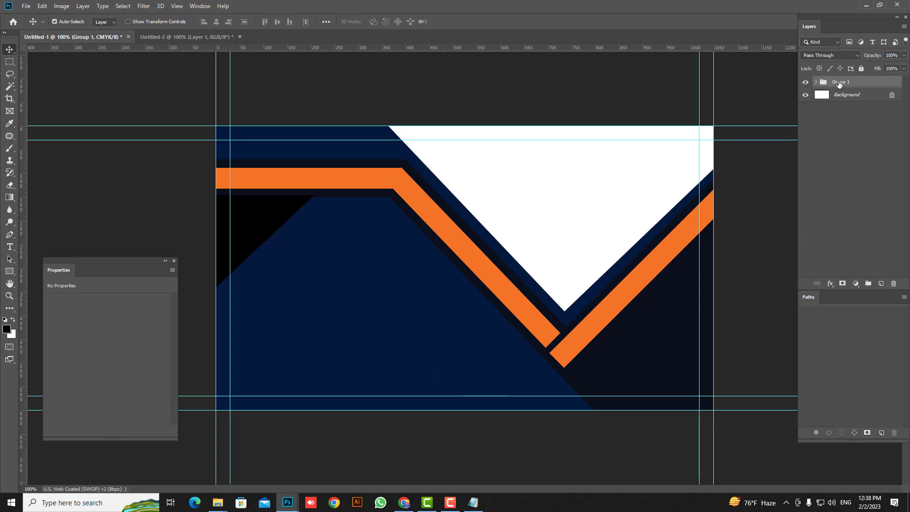
# Step: Rename the new layer group to 'Dedign'
pyautogui.doubleClick(840, 83)
pyautogui.write('Dedign')
pyautogui.press('Return')
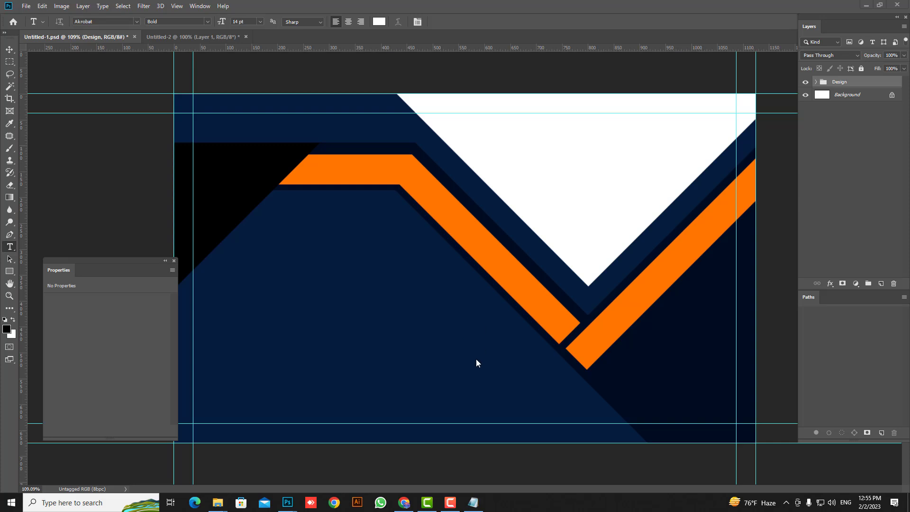
# Step: Copy the owner's name from the Notepad notes and paste it as a new text layer on the card
pyautogui.click(473, 502)
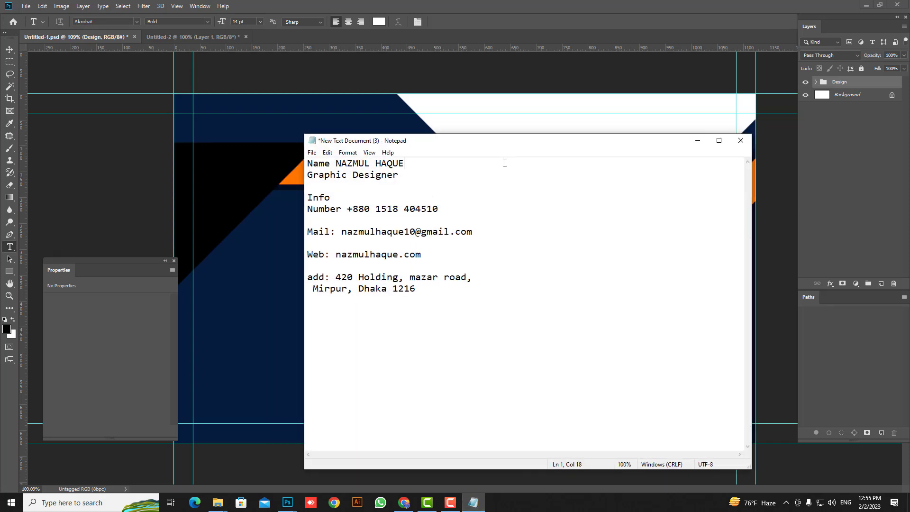
pyautogui.moveTo(412, 164); pyautogui.dragTo(339, 164)
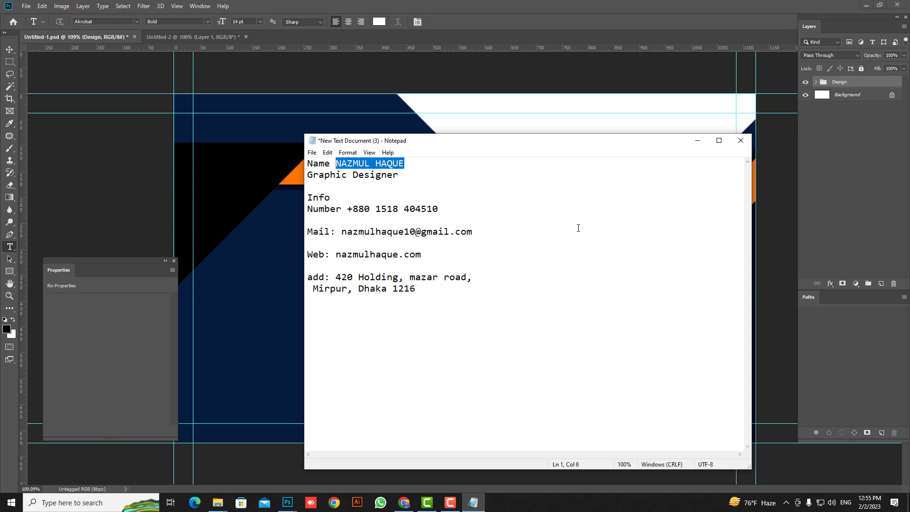
pyautogui.click(269, 213)
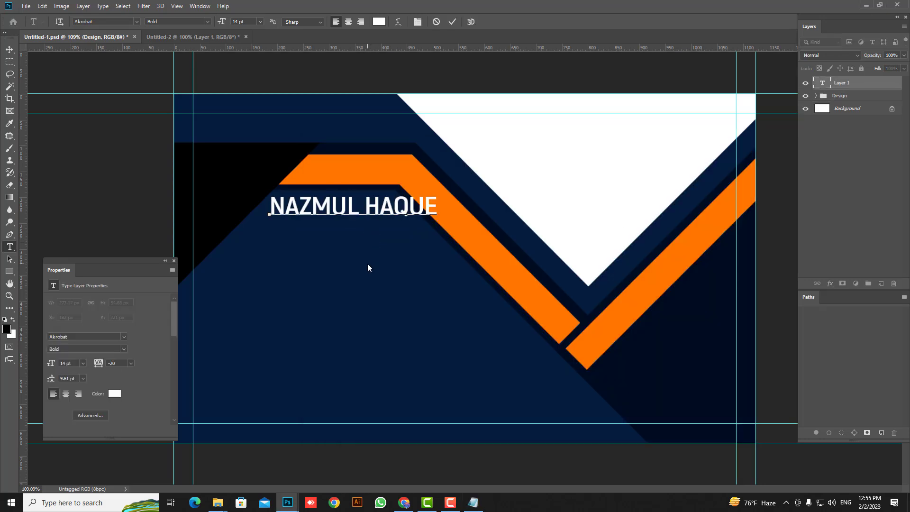
pyautogui.click(10, 50)
# Step: Set the name text to 13 pt, nudge it into place, and start a placeholder line below
pyautogui.click(10, 246)
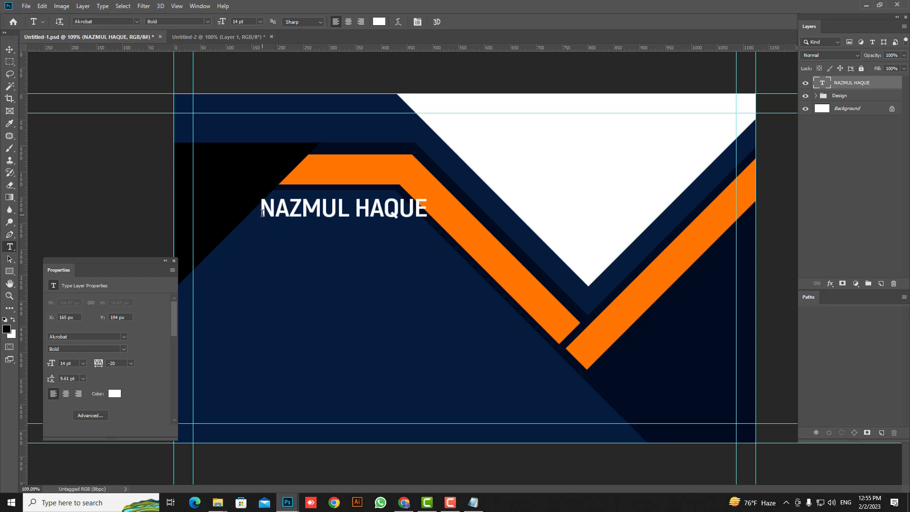
pyautogui.moveTo(262, 213); pyautogui.dragTo(477, 214)
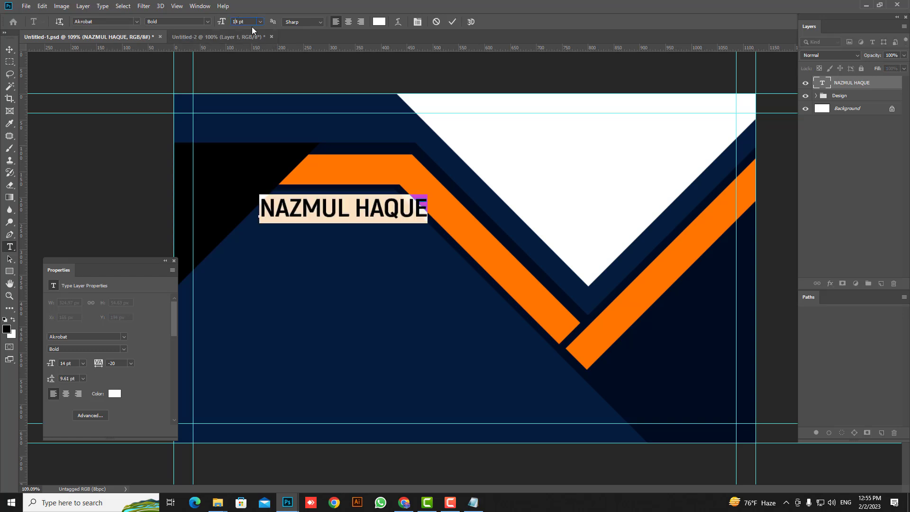
pyautogui.press('Delete')
pyautogui.write('3')
pyautogui.press('Return')
pyautogui.click(10, 49)
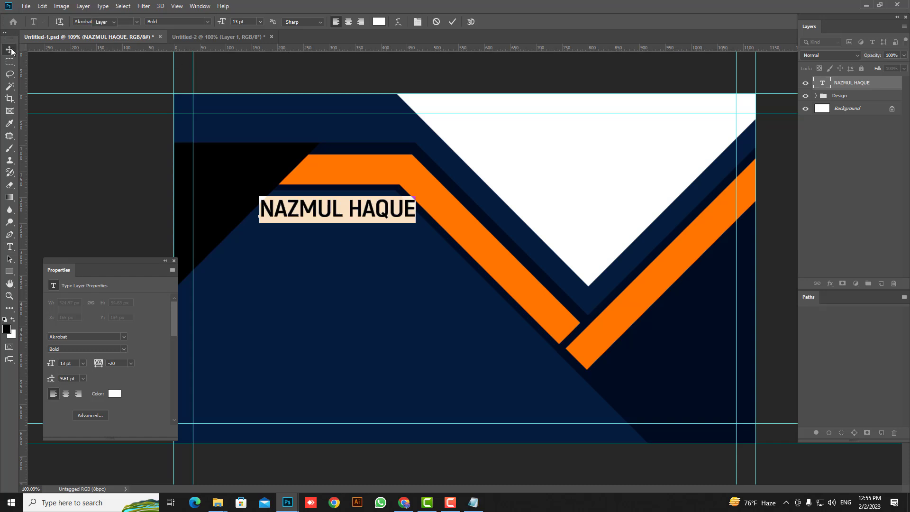
pyautogui.moveTo(306, 194); pyautogui.dragTo(303, 204)
pyautogui.press('t')
pyautogui.click(255, 240)
# Step: Paste 'Graphic Designer' under the name as SemiBold text at 6.5 pt
pyautogui.write('Graphic Designer')
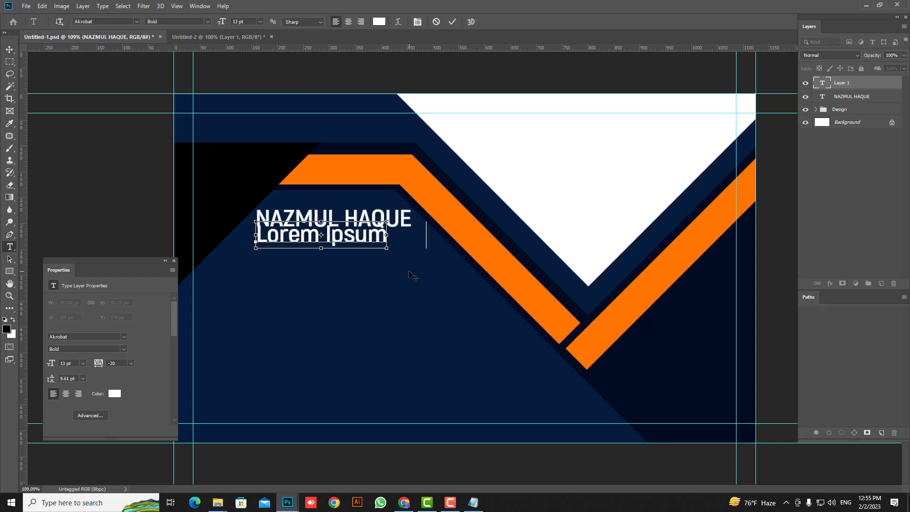
pyautogui.moveTo(378, 281); pyautogui.dragTo(379, 291)
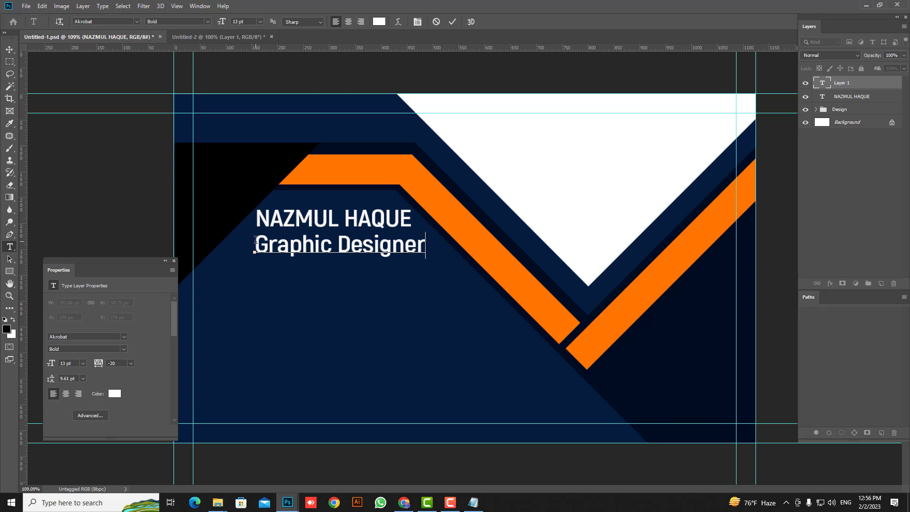
pyautogui.moveTo(256, 243); pyautogui.dragTo(451, 258)
pyautogui.click(221, 22)
pyautogui.write('6.5')
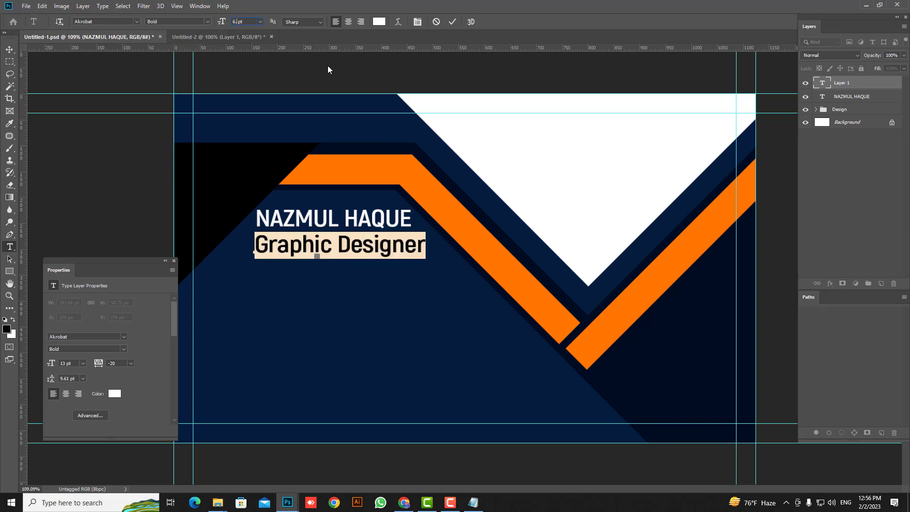
pyautogui.press('Return')
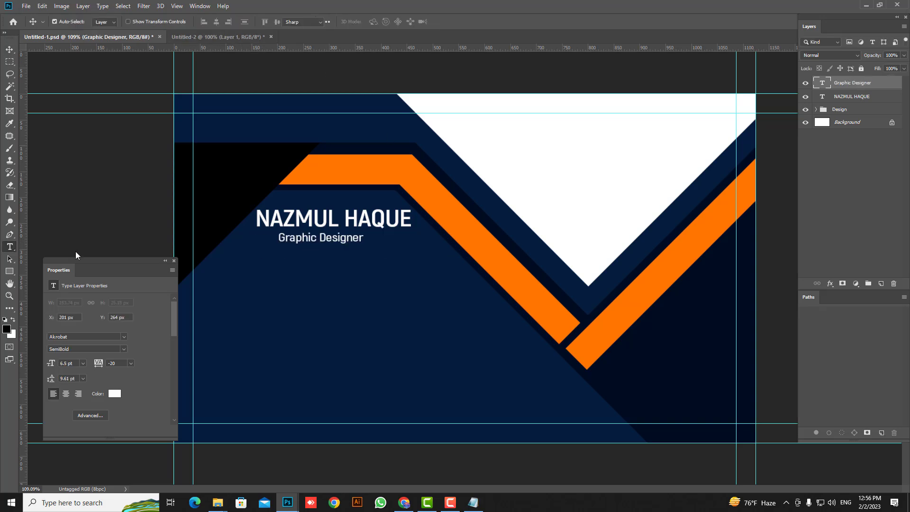
pyautogui.click(10, 246)
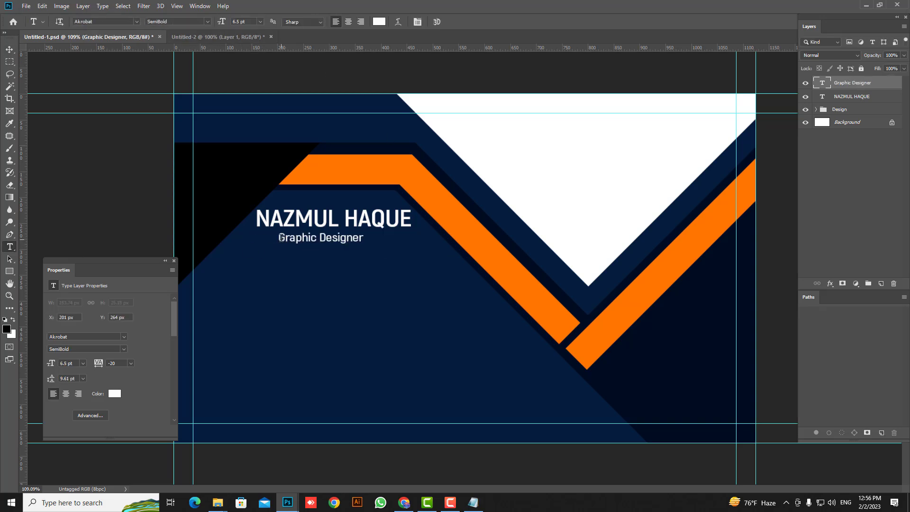
# Step: Set the subtitle to 7 pt and colour it orange sampled from the stripe
pyautogui.moveTo(280, 238); pyautogui.dragTo(368, 238)
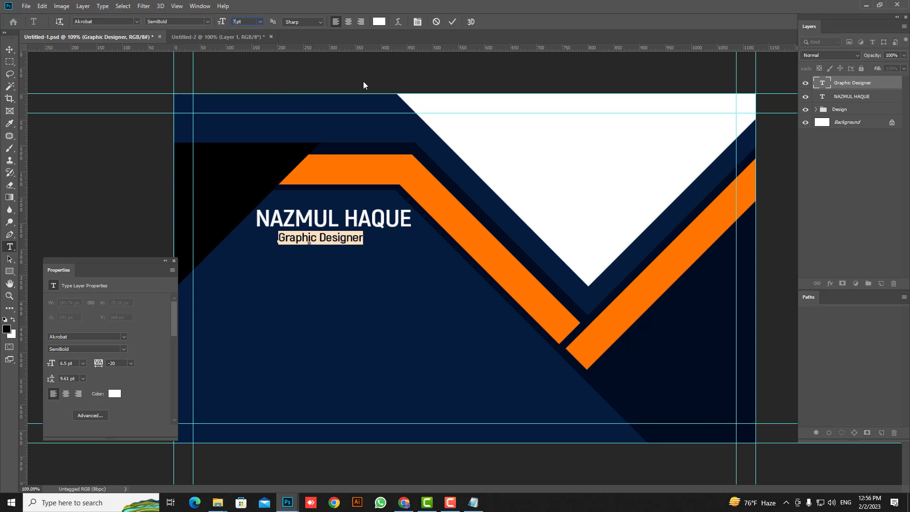
pyautogui.press('Return')
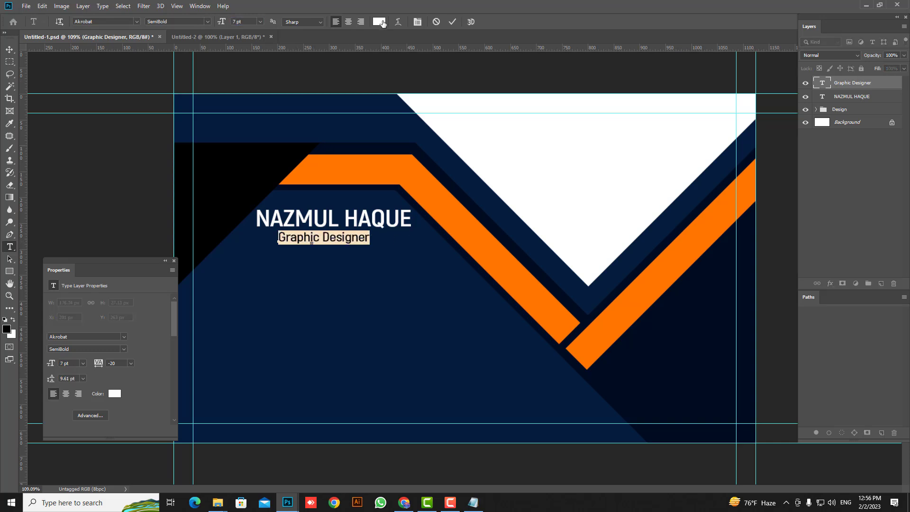
pyautogui.click(383, 22)
pyautogui.click(365, 163)
pyautogui.press('Return')
pyautogui.hotkey('ctrl', 'Return')
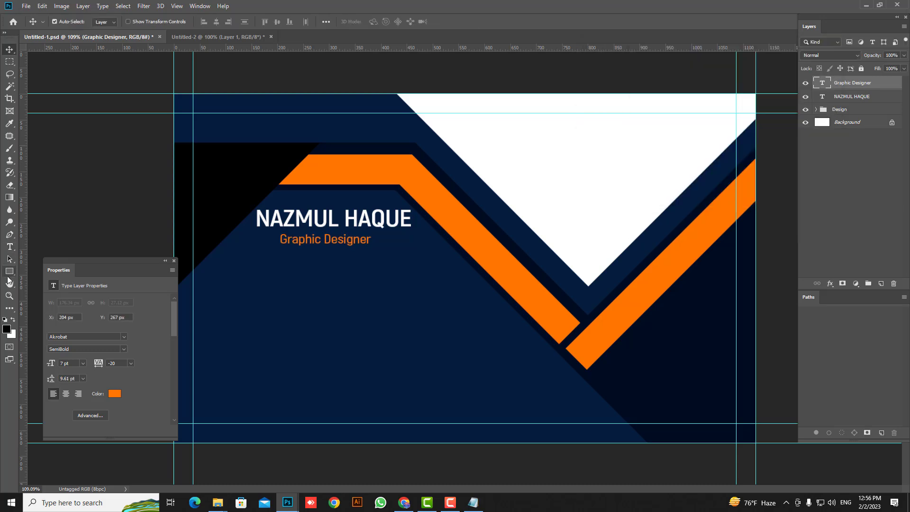
# Step: Draw a thin white 299 × 3 px bar beneath the subtitle and add a left guide
pyautogui.click(9, 272)
pyautogui.moveTo(250, 253); pyautogui.dragTo(404, 251)
pyautogui.doubleClick(822, 83)
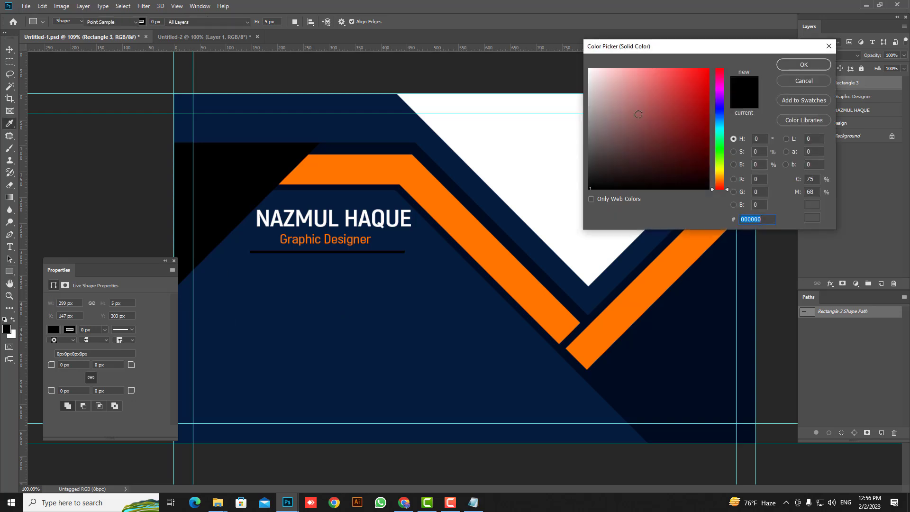
pyautogui.click(569, 125)
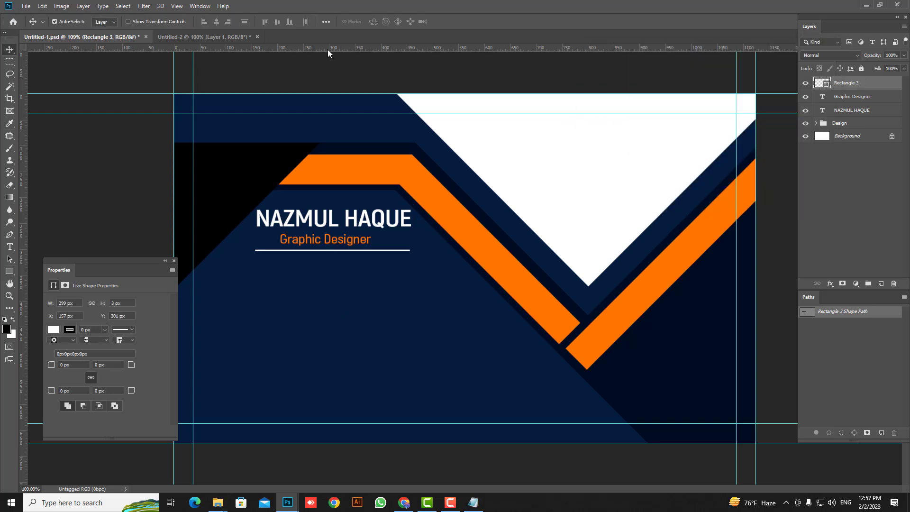
pyautogui.moveTo(328, 48); pyautogui.dragTo(255, 150)
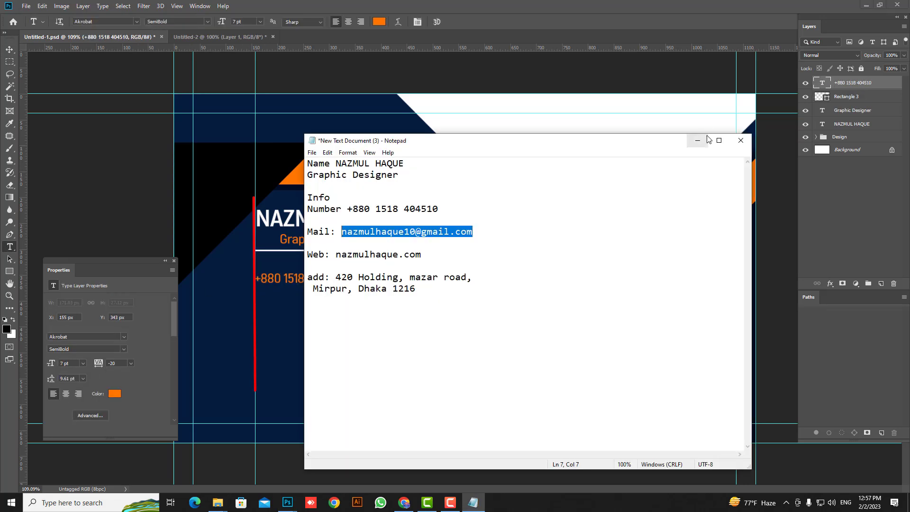
# Step: Paste the e-mail address below the phone number, colour it white, and align it to the left guide
pyautogui.click(706, 139)
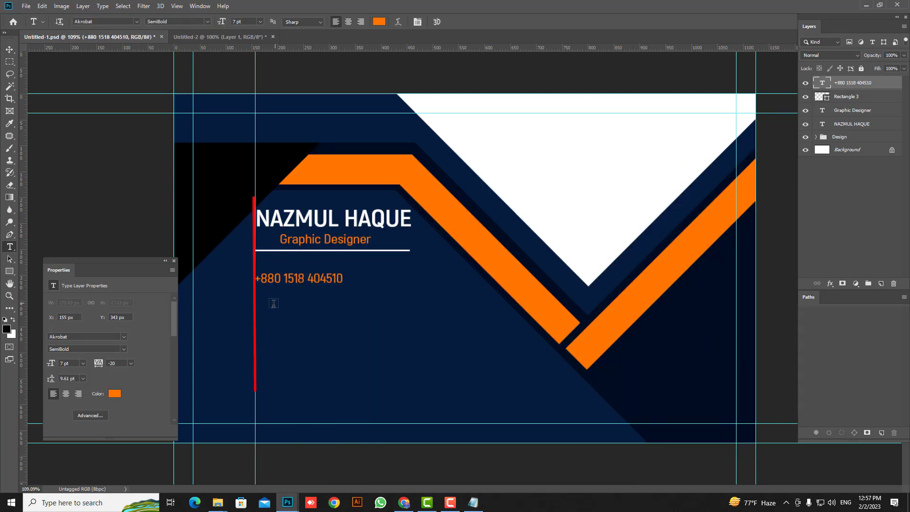
pyautogui.click(260, 309)
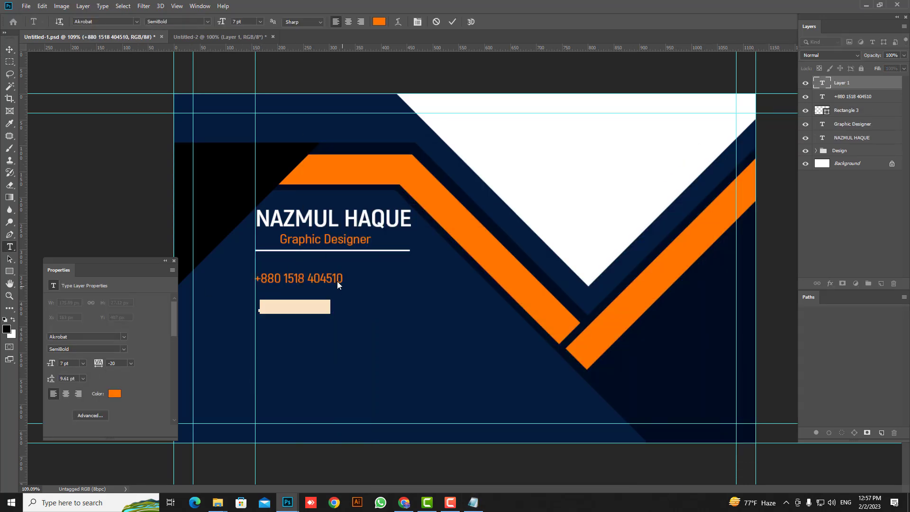
pyautogui.hotkey('ctrl', 'v')
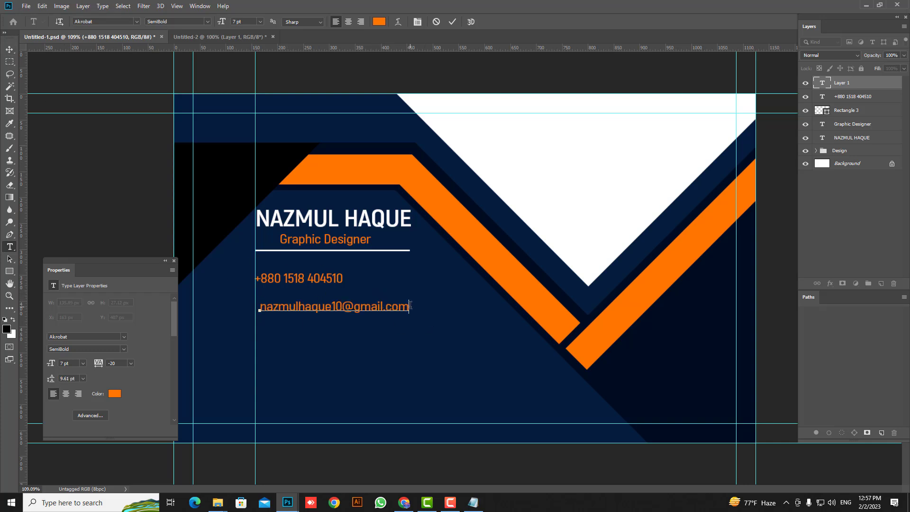
pyautogui.moveTo(410, 307); pyautogui.dragTo(231, 306)
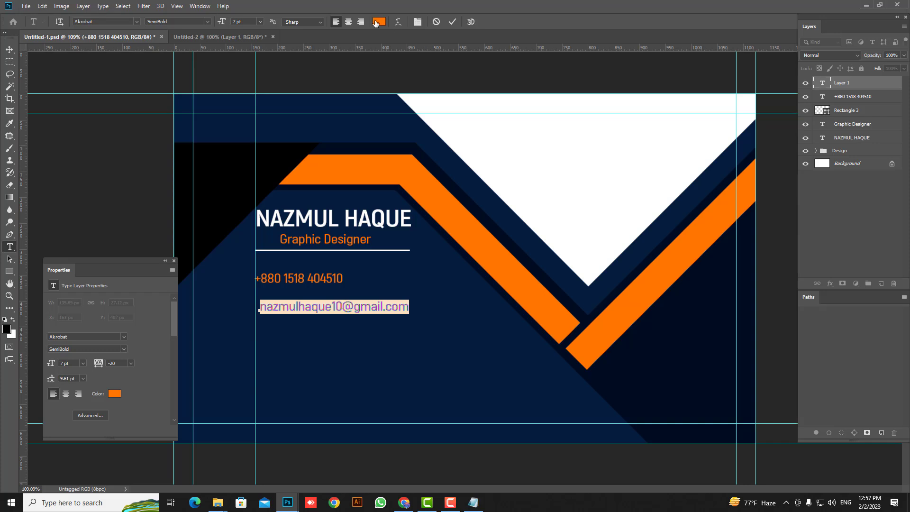
pyautogui.click(378, 22)
pyautogui.click(511, 133)
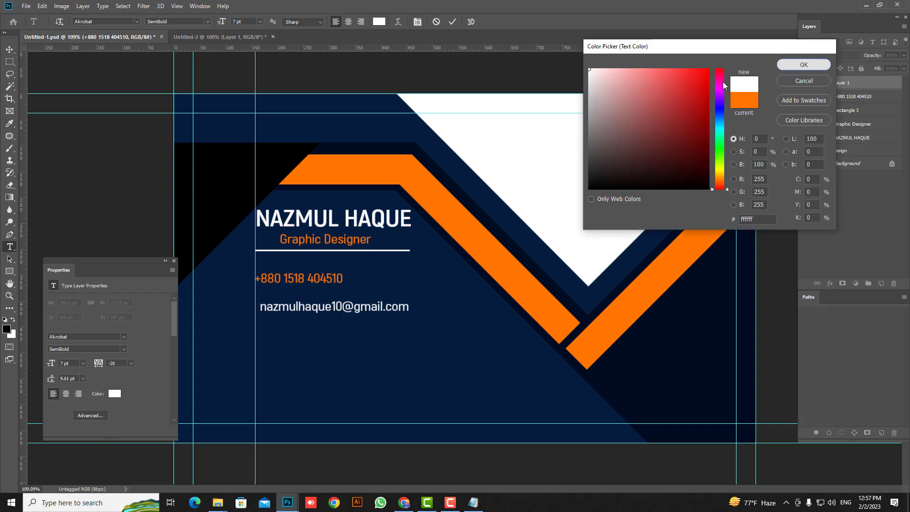
pyautogui.click(804, 65)
pyautogui.click(10, 51)
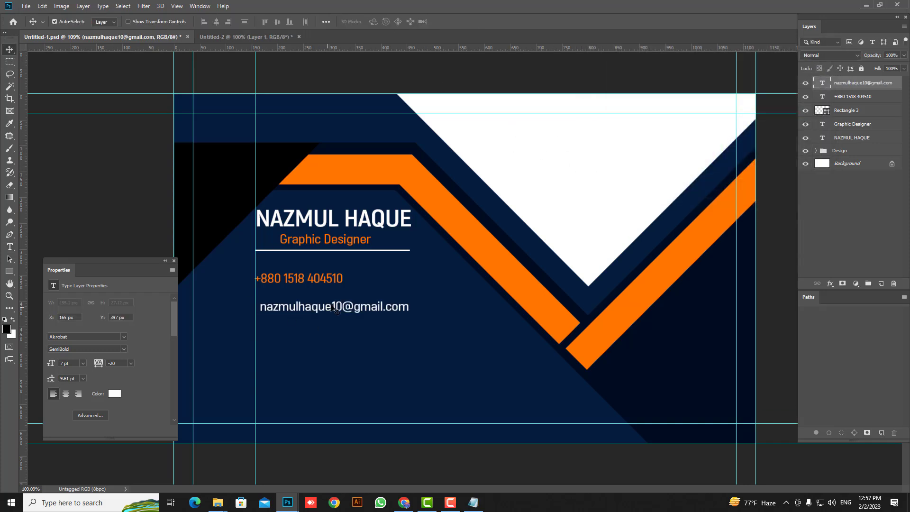
pyautogui.scroll(3, 283, 302)
pyautogui.moveTo(295, 314); pyautogui.dragTo(289, 314)
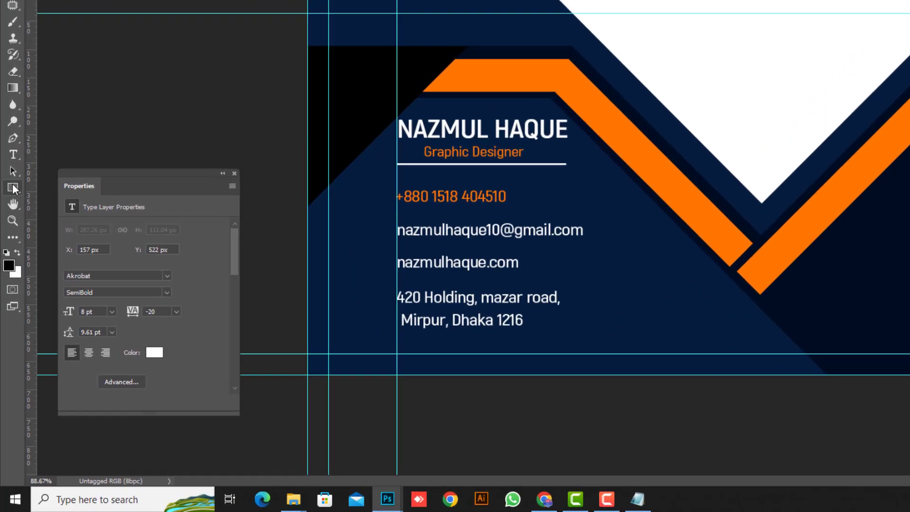
# Step: Switch to the Custom Shape tool and replace the shape library with the All set
pyautogui.rightClick(9, 271)
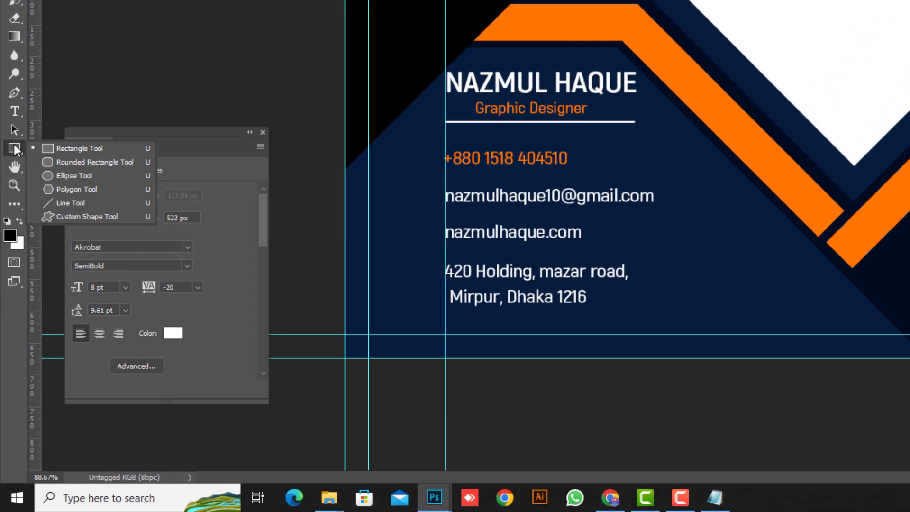
pyautogui.click(97, 217)
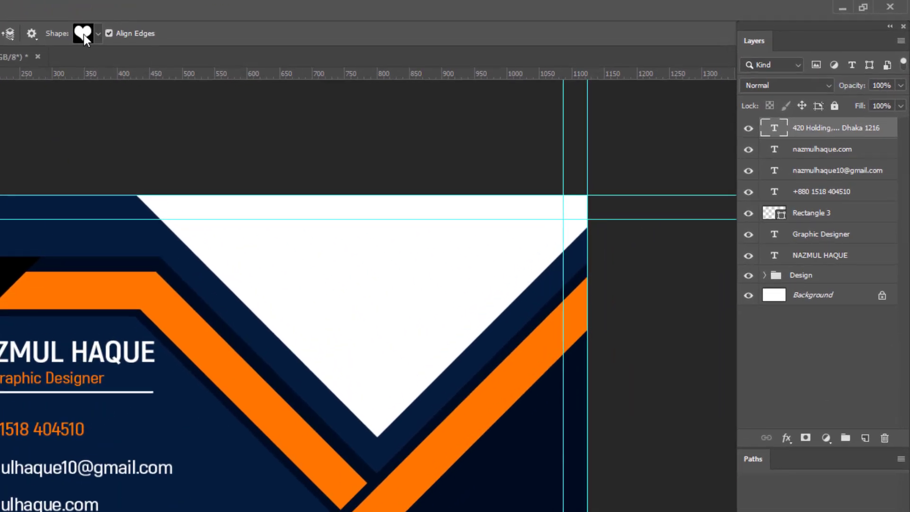
pyautogui.click(370, 22)
pyautogui.moveTo(148, 86); pyautogui.dragTo(147, 121)
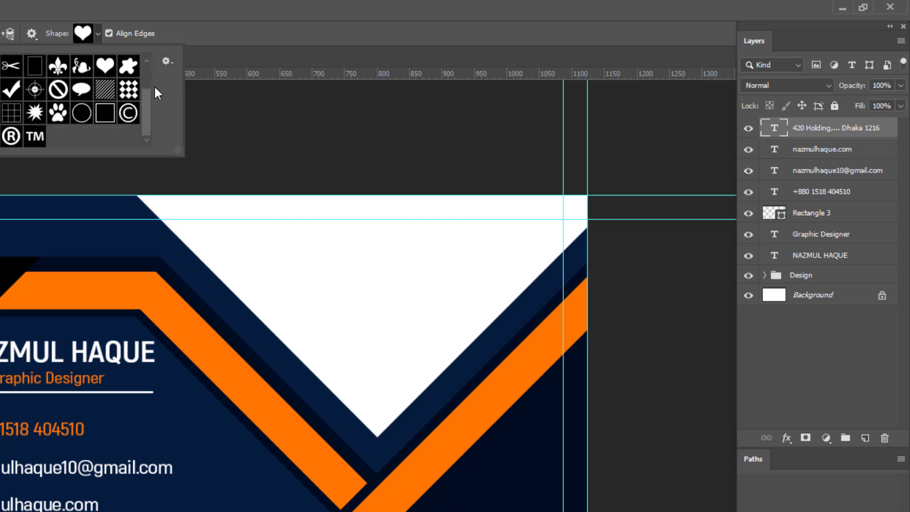
pyautogui.moveTo(144, 95); pyautogui.dragTo(161, 69)
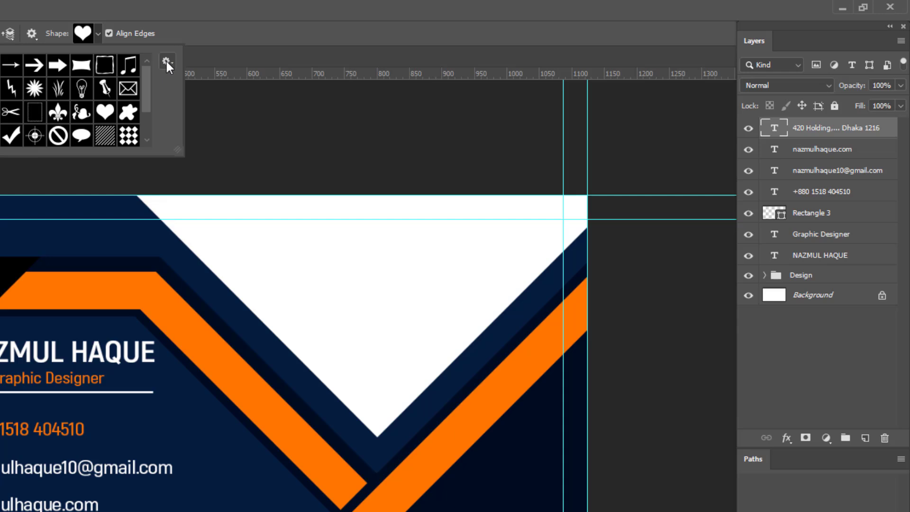
pyautogui.click(166, 61)
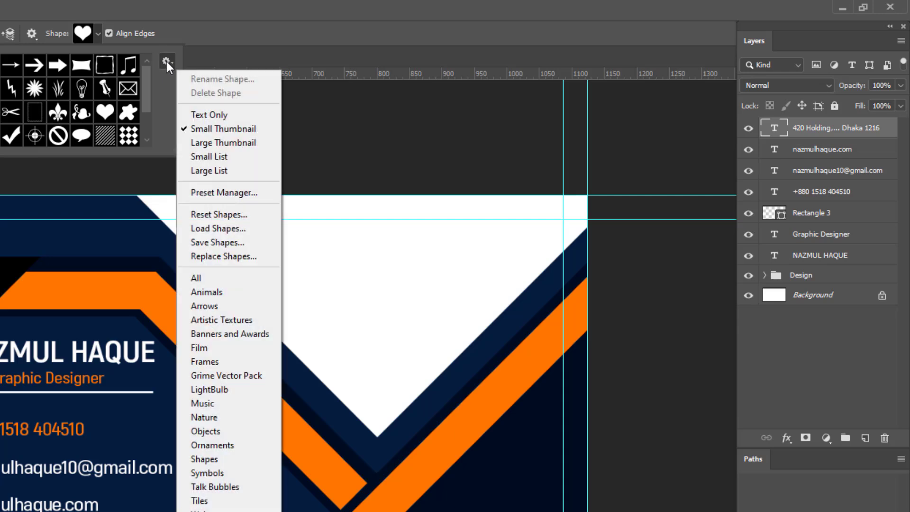
pyautogui.click(212, 278)
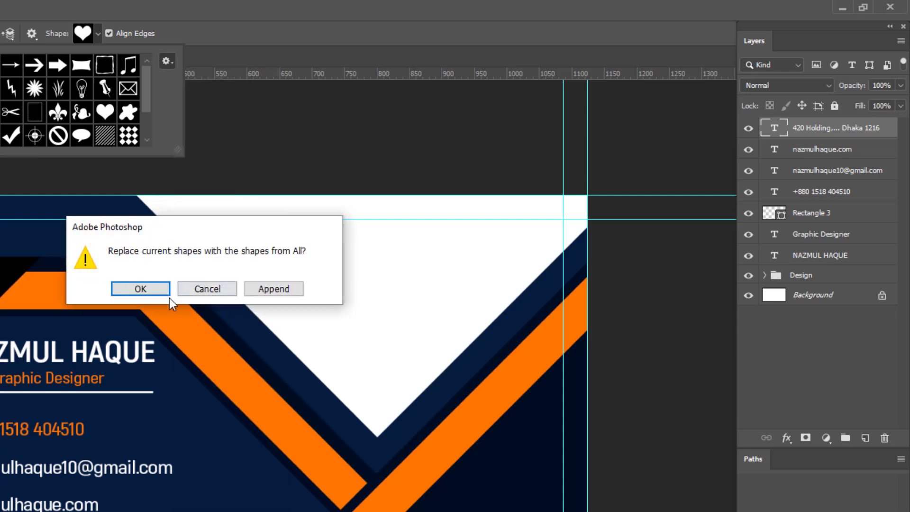
pyautogui.click(140, 289)
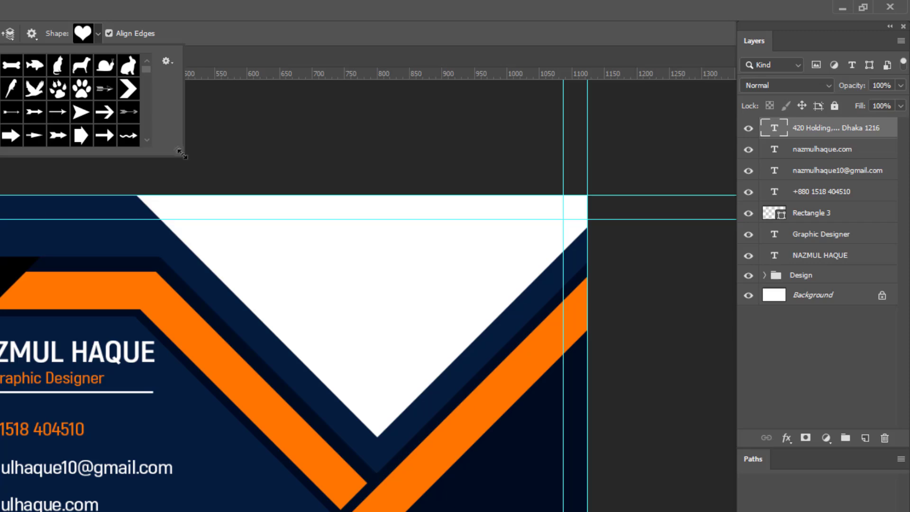
# Step: Enlarge the shape picker and choose the phone-handset shape
pyautogui.moveTo(182, 154); pyautogui.dragTo(278, 353)
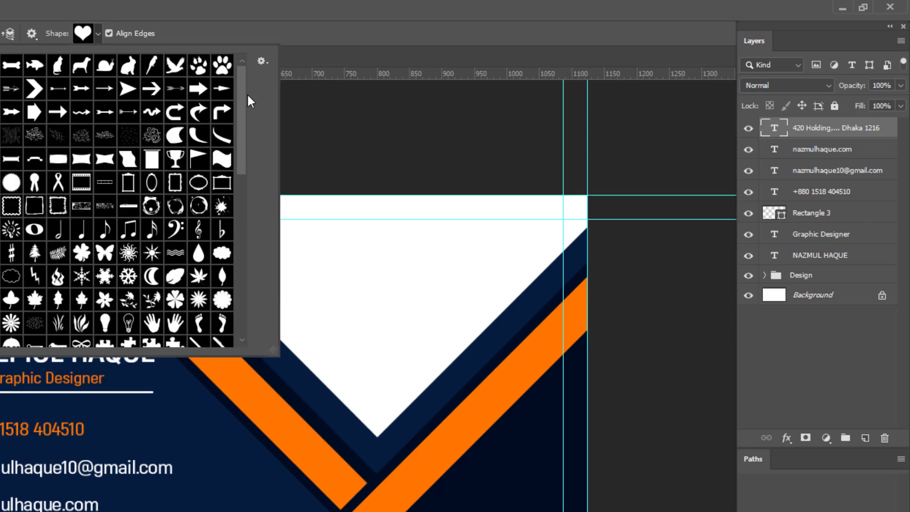
pyautogui.scroll(-3, 247, 93)
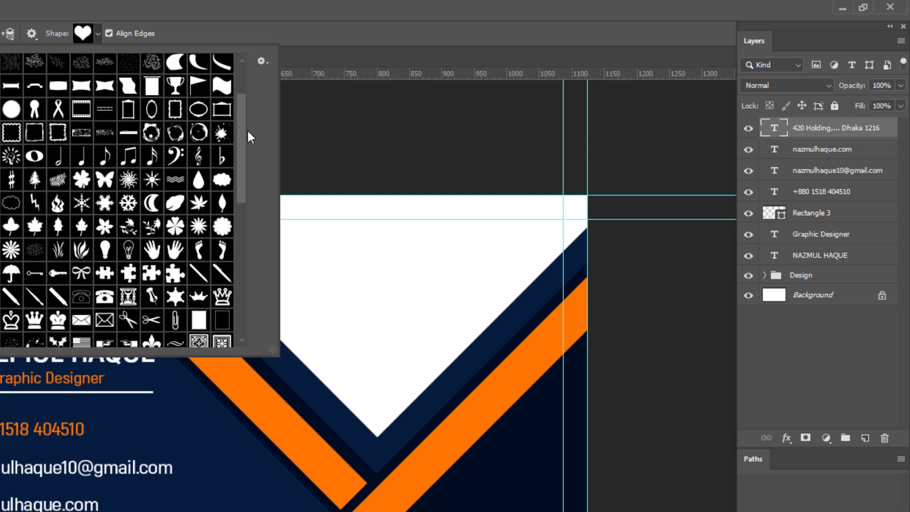
pyautogui.scroll(-1, 248, 133)
pyautogui.scroll(-10, 249, 141)
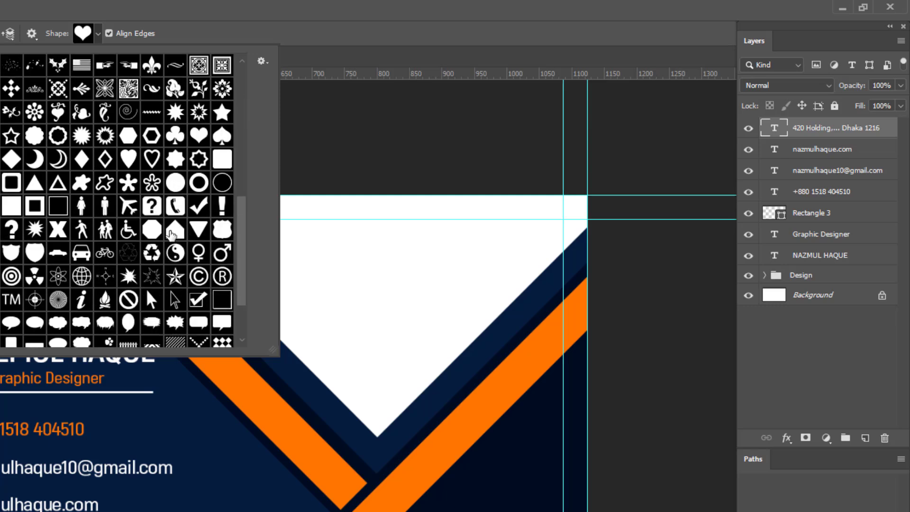
pyautogui.click(175, 206)
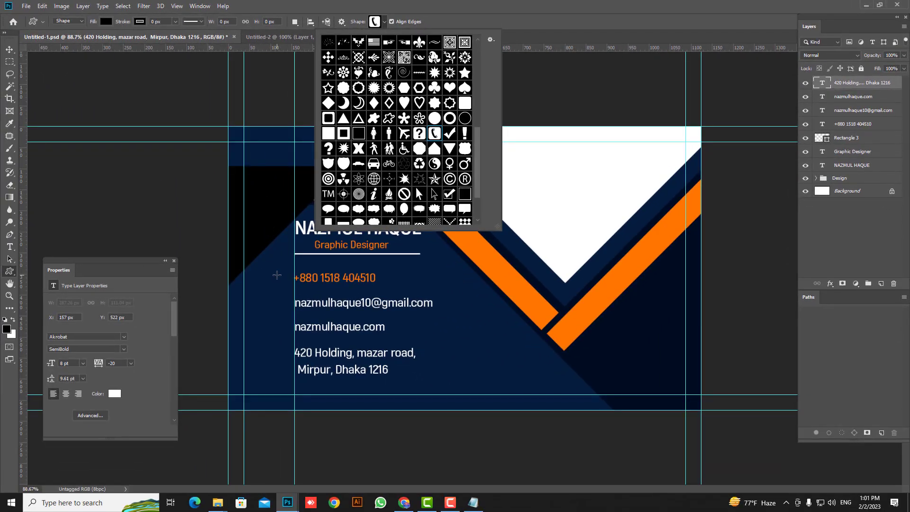
# Step: Draw a phone icon beside the phone number, fill it with a sampled card colour, and resize it
pyautogui.moveTo(277, 275); pyautogui.dragTo(288, 287)
pyautogui.doubleClick(821, 83)
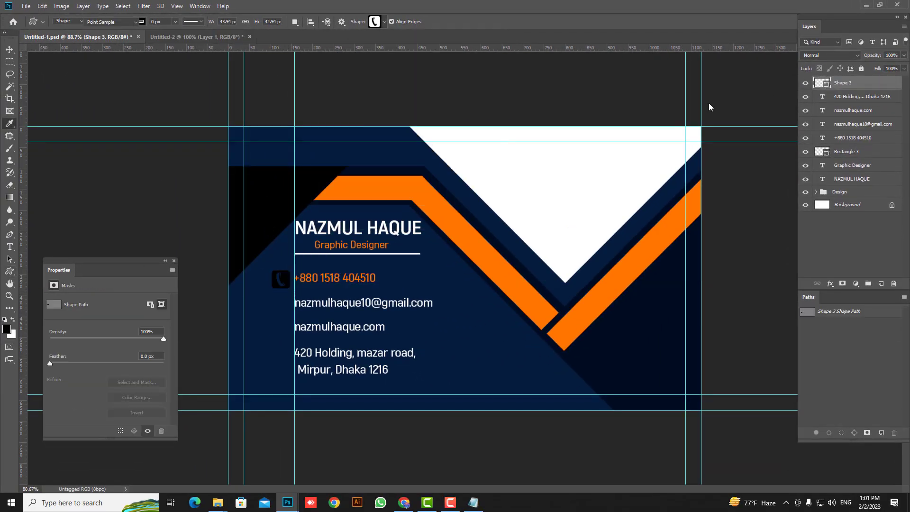
pyautogui.moveTo(612, 85); pyautogui.dragTo(473, 0)
pyautogui.click(348, 194)
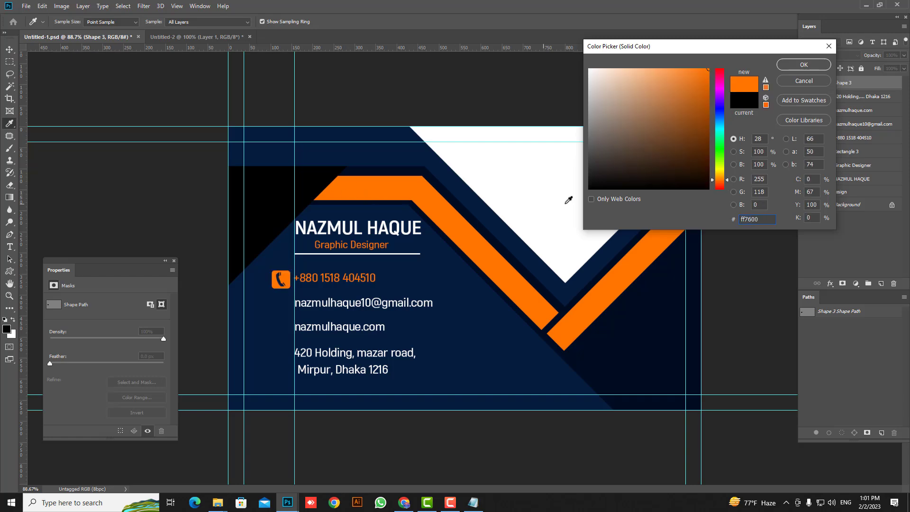
pyautogui.click(566, 201)
pyautogui.press('Return')
pyautogui.hotkey('ctrl', 't')
pyautogui.moveTo(290, 289); pyautogui.dragTo(290, 334)
pyautogui.press('Return')
# Step: Add an orange envelope icon beside the e-mail line
pyautogui.press('u')
pyautogui.click(377, 21)
pyautogui.scroll(3, 350, 119)
pyautogui.click(306, 201)
pyautogui.press('v')
pyautogui.doubleClick(822, 83)
pyautogui.click(483, 252)
pyautogui.press('Return')
pyautogui.click(10, 271)
# Step: Add a scaled-down globe icon beside the website line
pyautogui.click(379, 22)
pyautogui.scroll(-3, 392, 93)
pyautogui.click(358, 186)
pyautogui.press('v')
pyautogui.hotkey('ctrl', 't')
pyautogui.press('Return')
pyautogui.scroll(1, 290, 326)
# Step: Draw an orange raindrop beside the address and flip it upside down into a location pin
pyautogui.press('u')
pyautogui.click(380, 22)
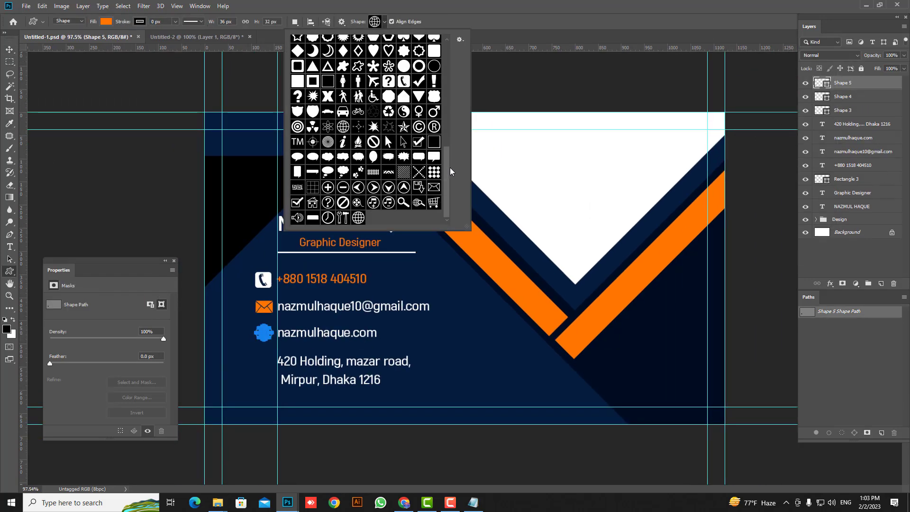
pyautogui.scroll(5, 451, 167)
pyautogui.scroll(-5, 454, 100)
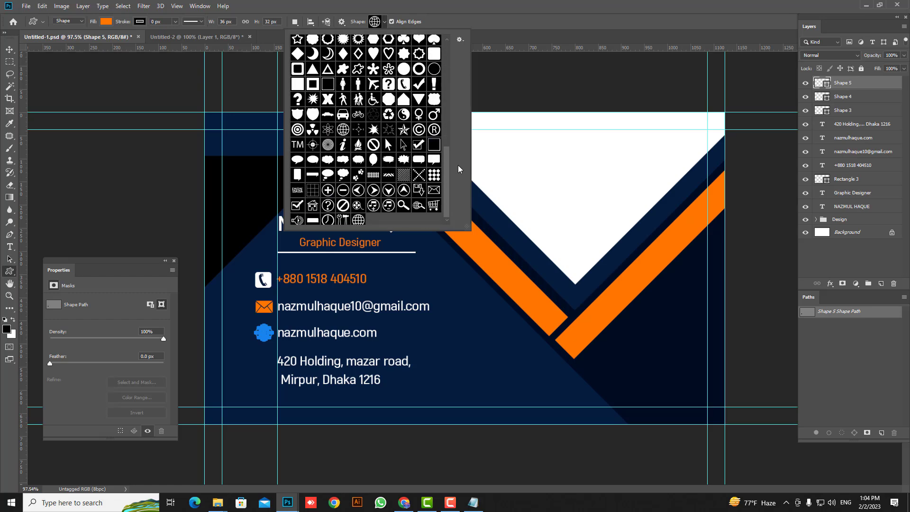
pyautogui.scroll(5, 399, 178)
pyautogui.scroll(-8, 399, 178)
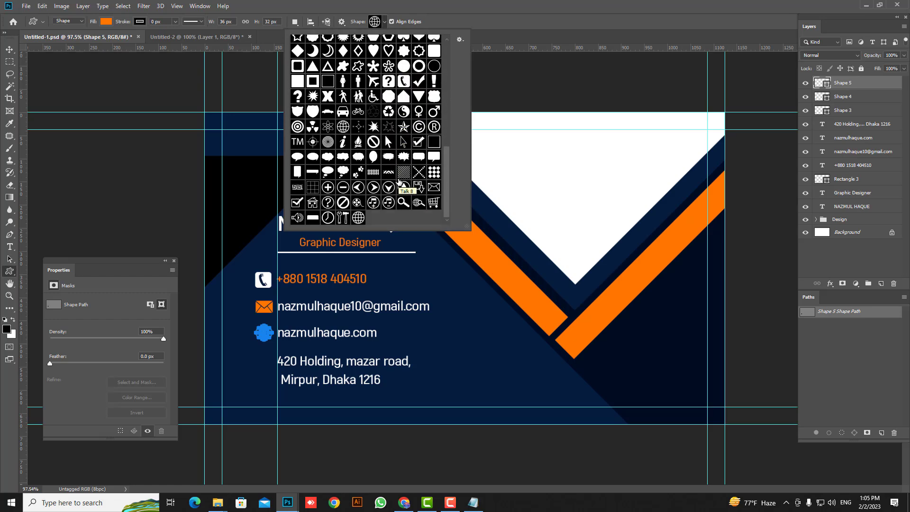
pyautogui.scroll(4, 400, 178)
pyautogui.click(404, 76)
pyautogui.moveTo(257, 362); pyautogui.dragTo(272, 382)
pyautogui.hotkey('ctrl', 't')
pyautogui.moveTo(303, 408); pyautogui.dragTo(225, 336)
pyautogui.press('Return')
# Step: Place a small navy circle inside the location pin
pyautogui.scroll(1, 442, 265)
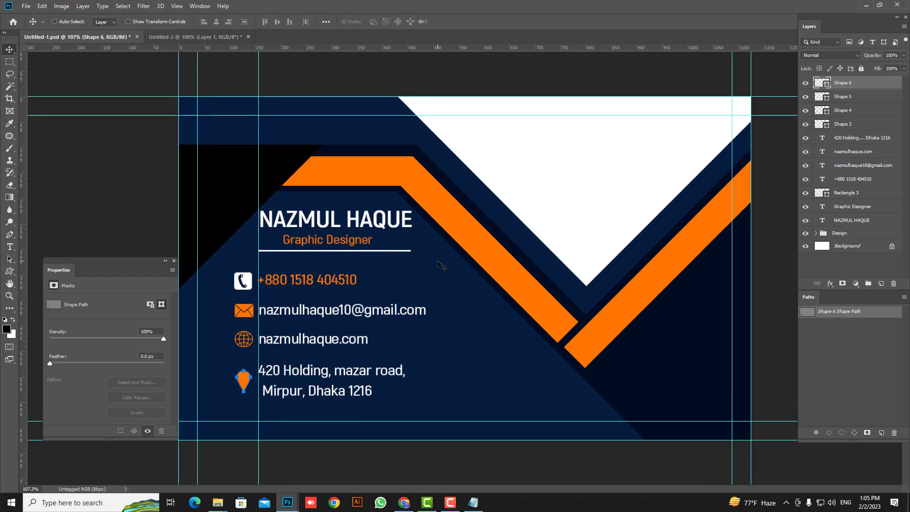
pyautogui.moveTo(9, 271); pyautogui.dragTo(45, 290)
pyautogui.scroll(5, 237, 390)
pyautogui.moveTo(241, 369); pyautogui.dragTo(251, 378)
pyautogui.doubleClick(821, 82)
pyautogui.press('Return')
pyautogui.scroll(-4, 565, 314)
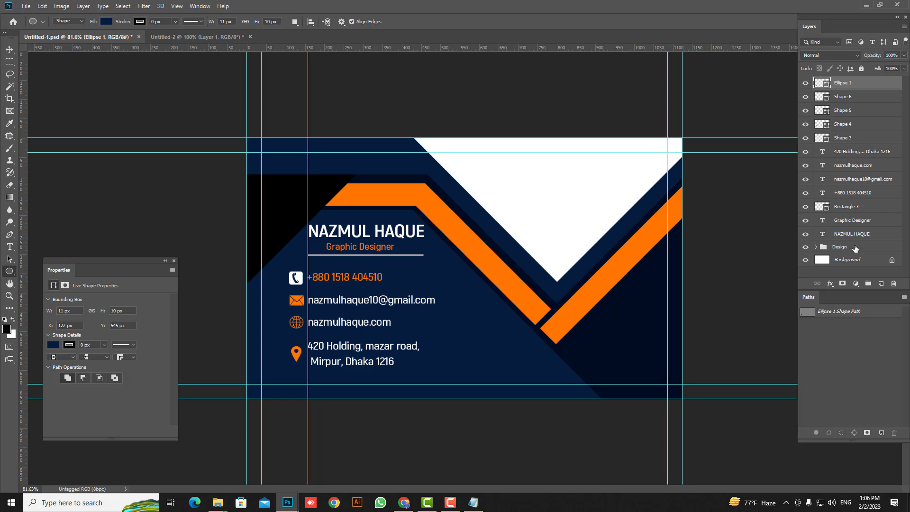
# Step: Group the layers from Ellipse 1 up to the name layer with Ctrl+G and begin renaming the group
pyautogui.keyDown('shift'); pyautogui.click(870, 239); pyautogui.keyUp('shift')
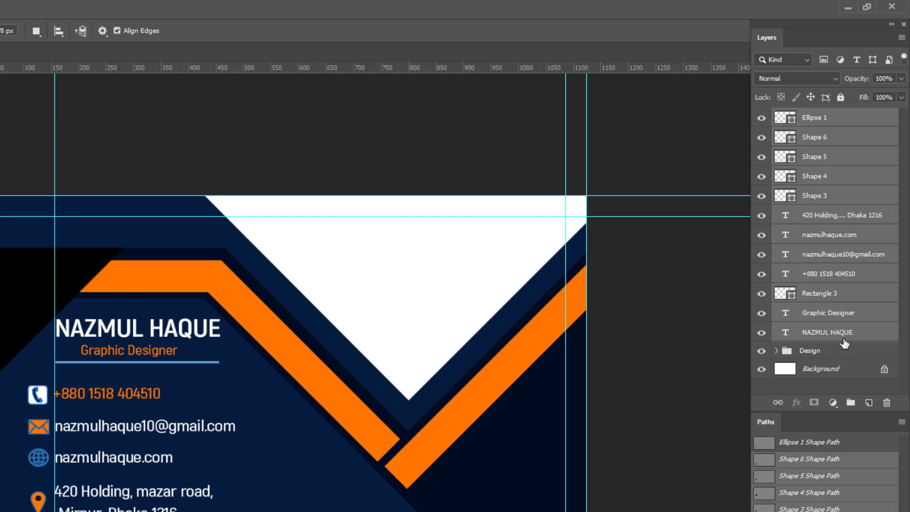
pyautogui.hotkey('ctrl', 'g')
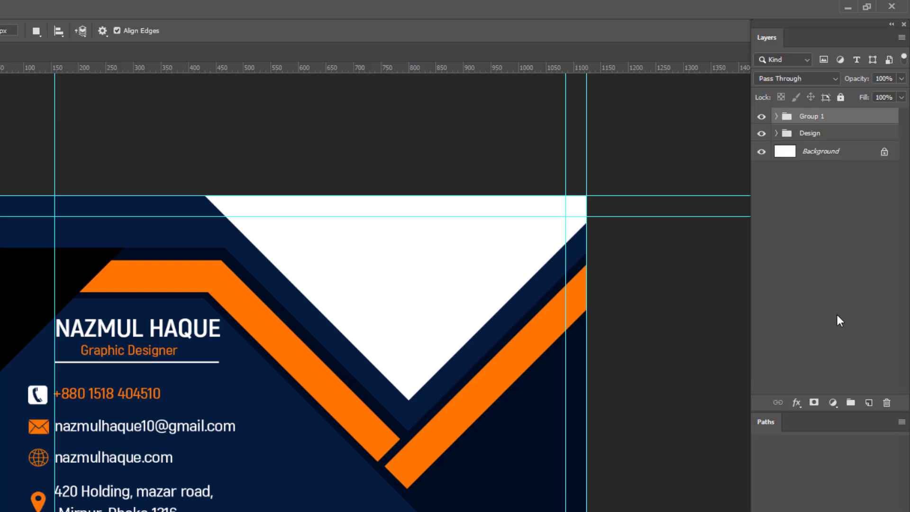
pyautogui.doubleClick(812, 117)
# Step: Name the group 'info', check it by toggling visibility, and remove an extra vertical guide
pyautogui.write('info')
pyautogui.press('Return')
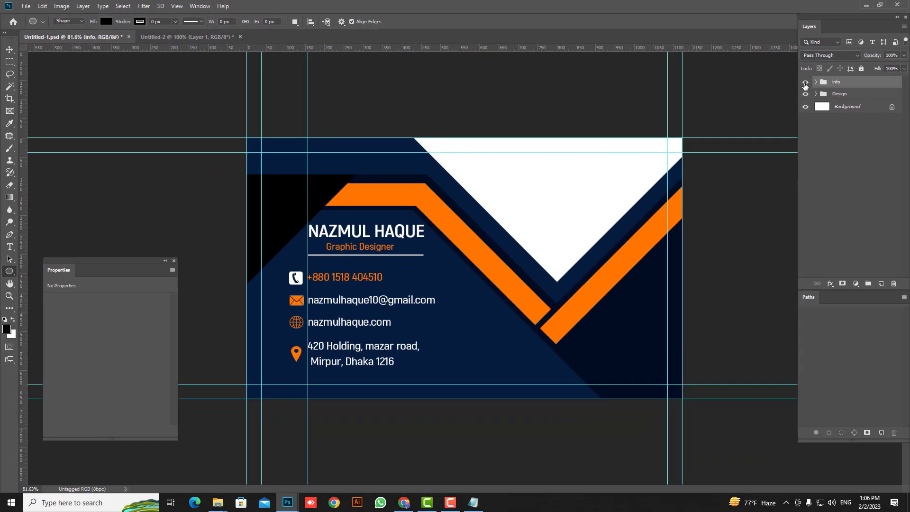
pyautogui.click(805, 83)
pyautogui.click(805, 82)
pyautogui.click(805, 82)
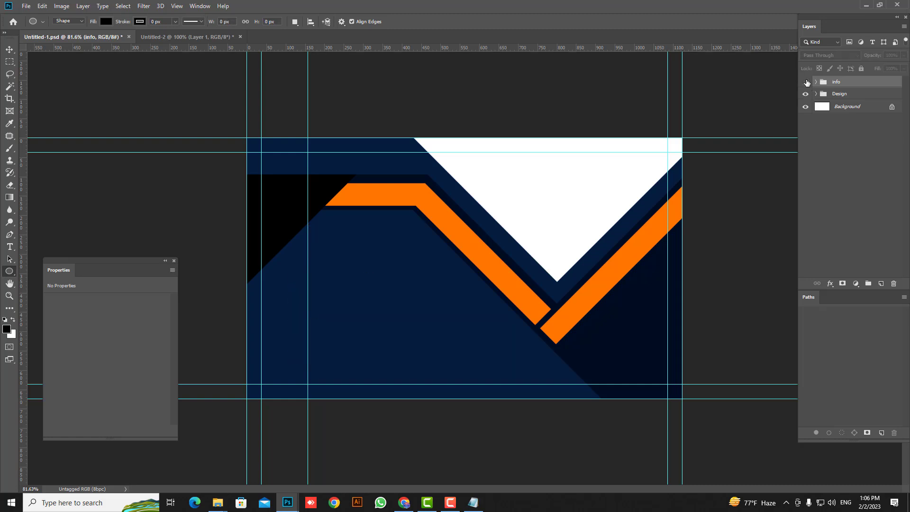
pyautogui.click(806, 82)
pyautogui.moveTo(308, 185); pyautogui.dragTo(440, 13)
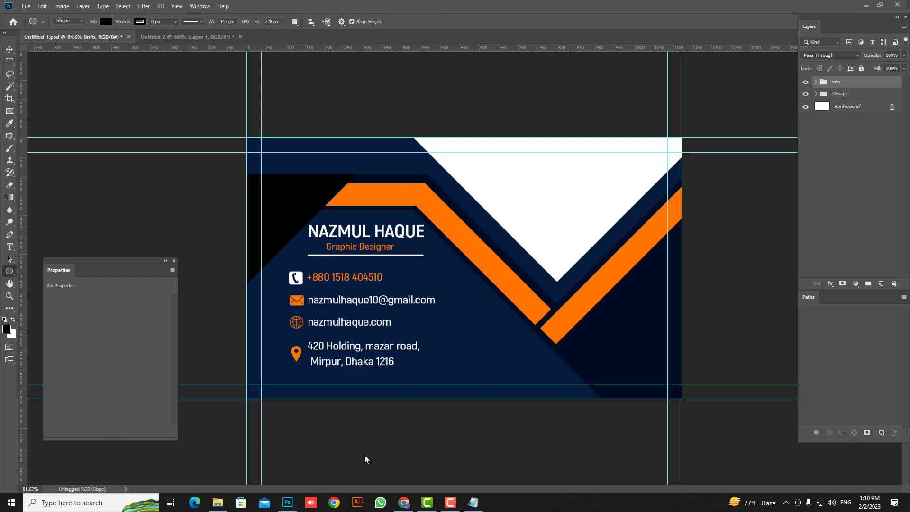
# Step: Place the NH logo from the Desktop small inside the white triangle, then duplicate the Design group
pyautogui.moveTo(215, 506)
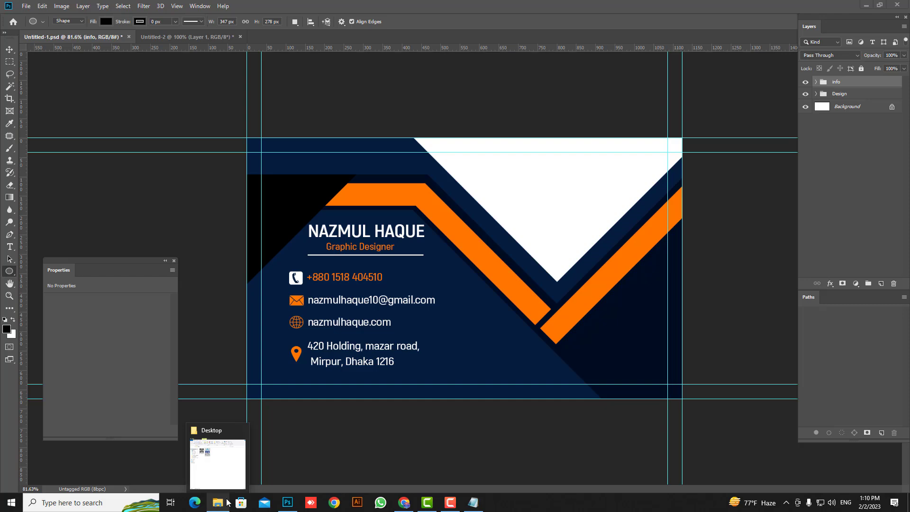
pyautogui.click(221, 467)
pyautogui.moveTo(237, 144); pyautogui.dragTo(619, 202)
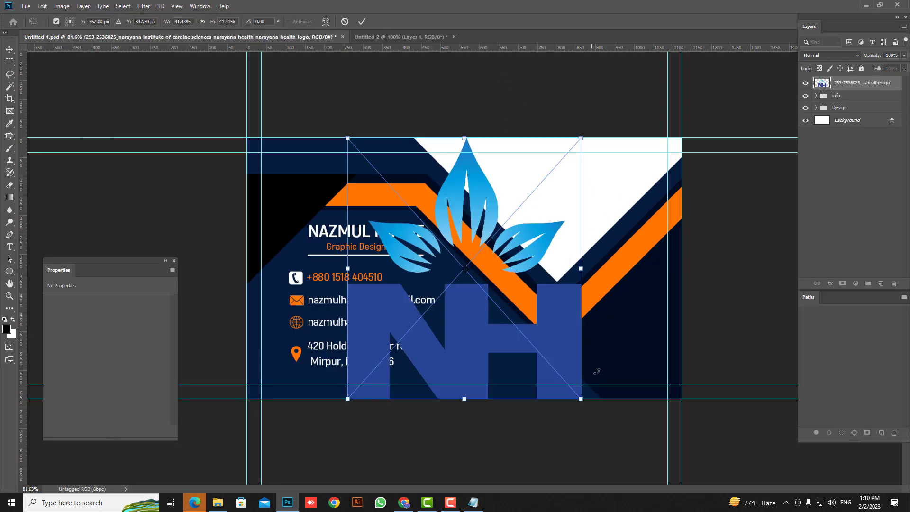
pyautogui.moveTo(582, 400); pyautogui.dragTo(569, 212)
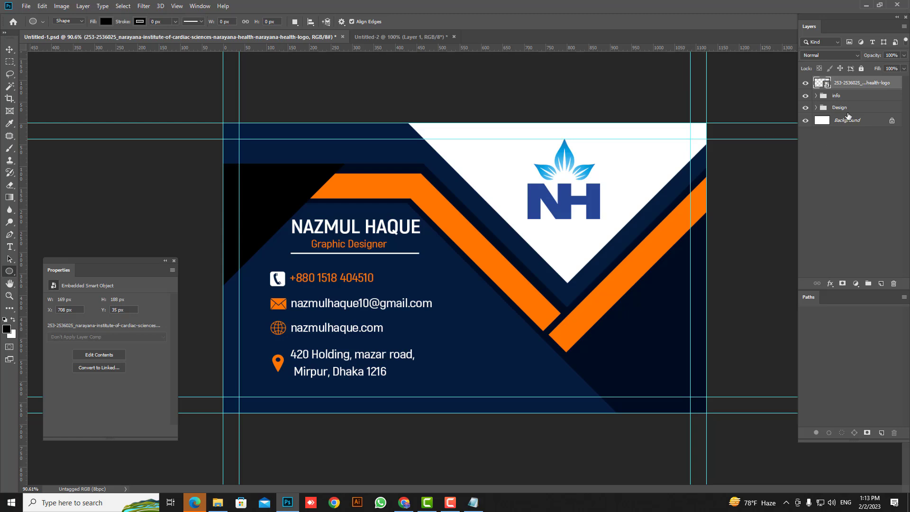
pyautogui.moveTo(848, 111); pyautogui.dragTo(881, 283)
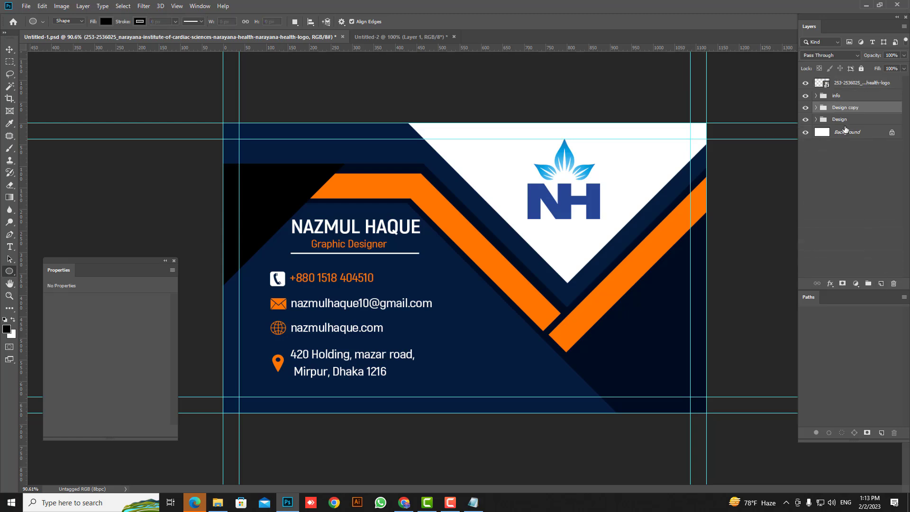
# Step: Hide the original Design group and place a second NH logo at 273 × 305 px on the navy left side
pyautogui.click(806, 120)
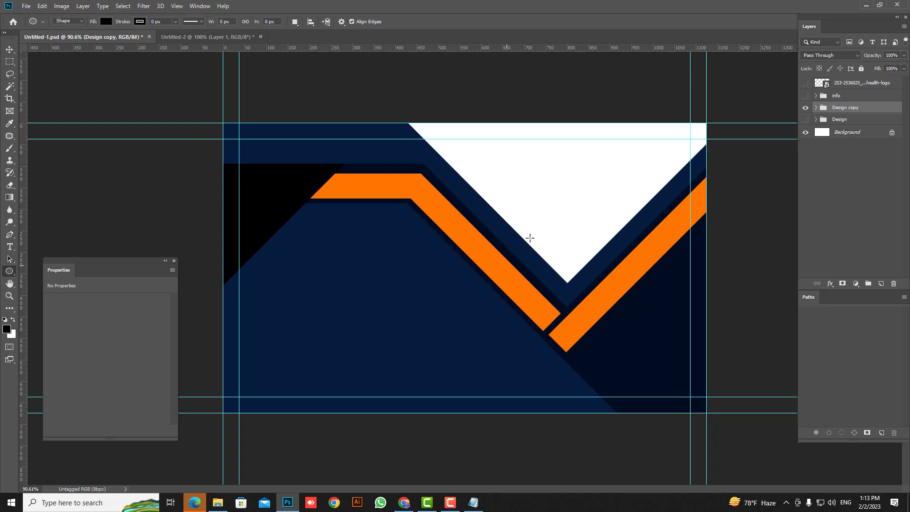
pyautogui.click(218, 503)
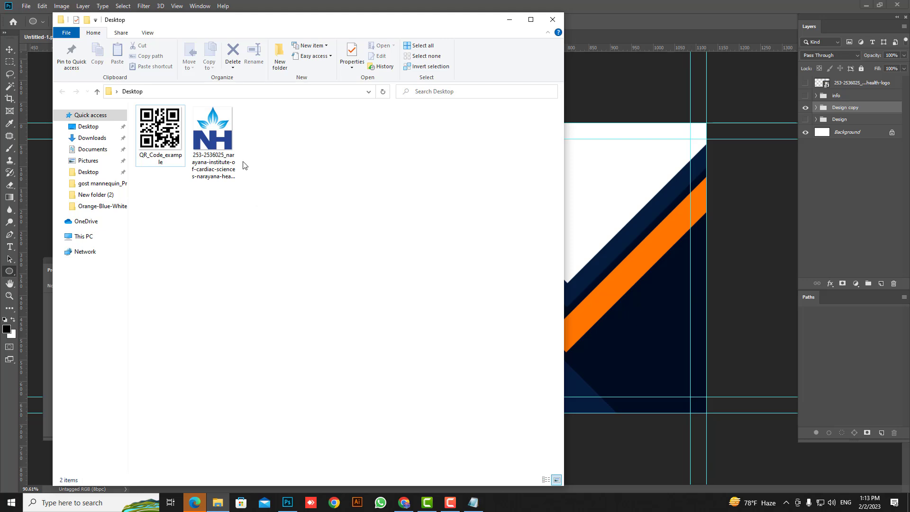
pyautogui.moveTo(214, 138); pyautogui.dragTo(597, 179)
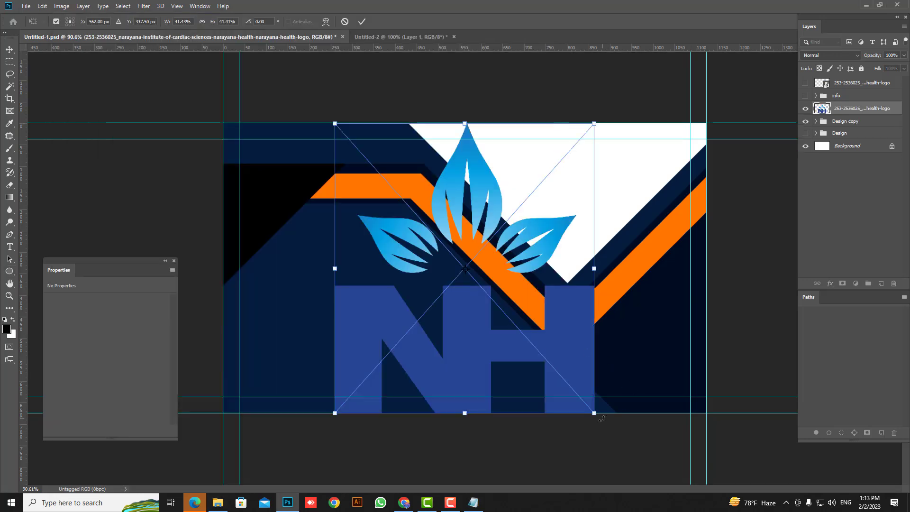
pyautogui.moveTo(594, 413); pyautogui.dragTo(558, 372)
pyautogui.moveTo(490, 352); pyautogui.dragTo(376, 372)
pyautogui.moveTo(447, 394); pyautogui.dragTo(445, 392)
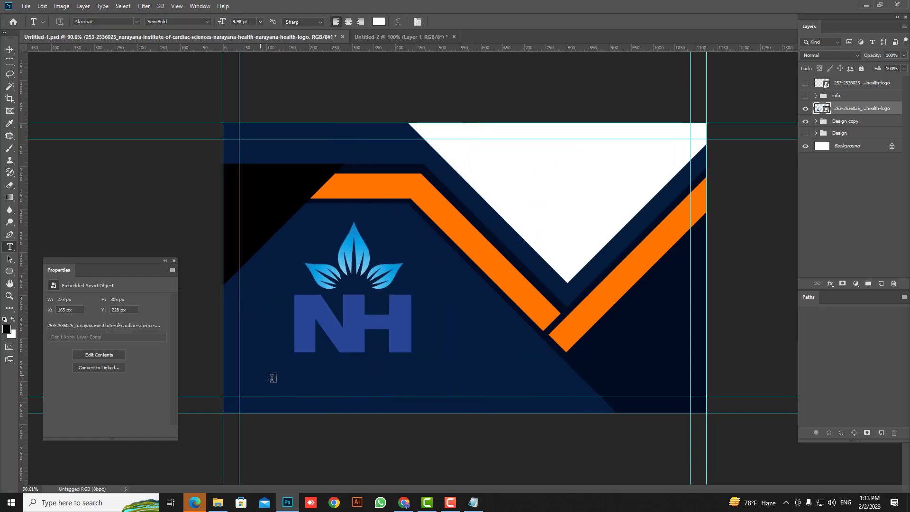
# Step: Type 'Company Name' below the logo and enlarge it to 160%
pyautogui.click(261, 376)
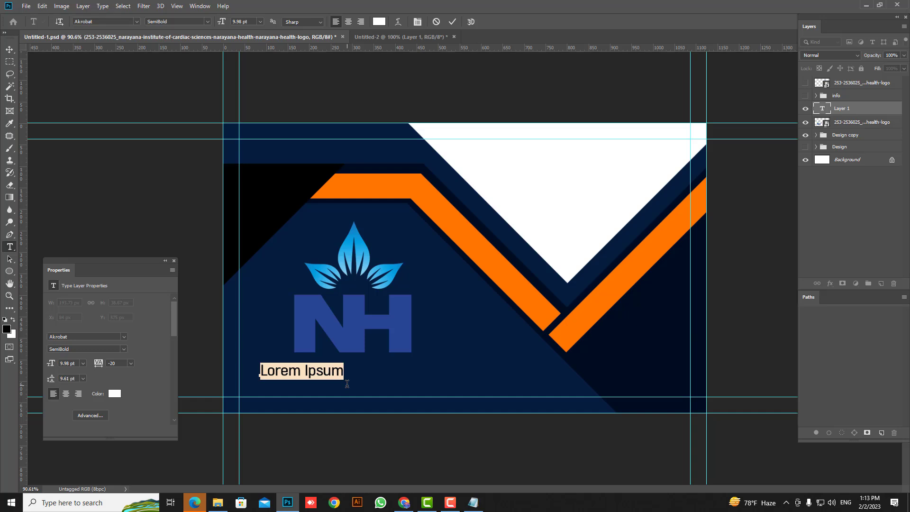
pyautogui.write('Com')
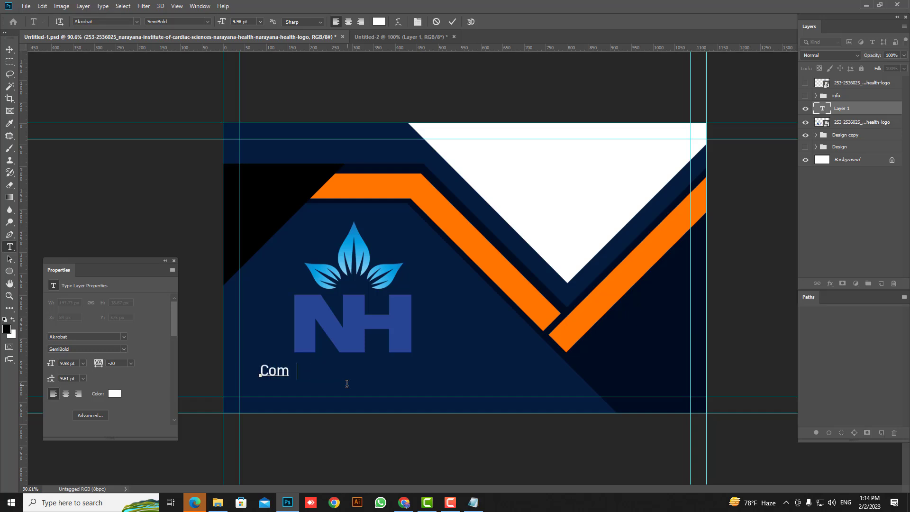
pyautogui.write('pany Name')
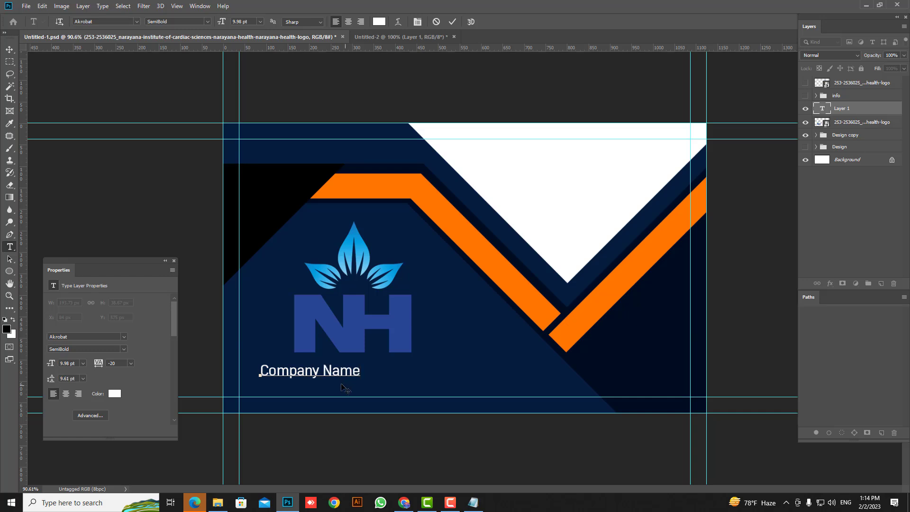
pyautogui.click(9, 60)
pyautogui.hotkey('ctrl', 't')
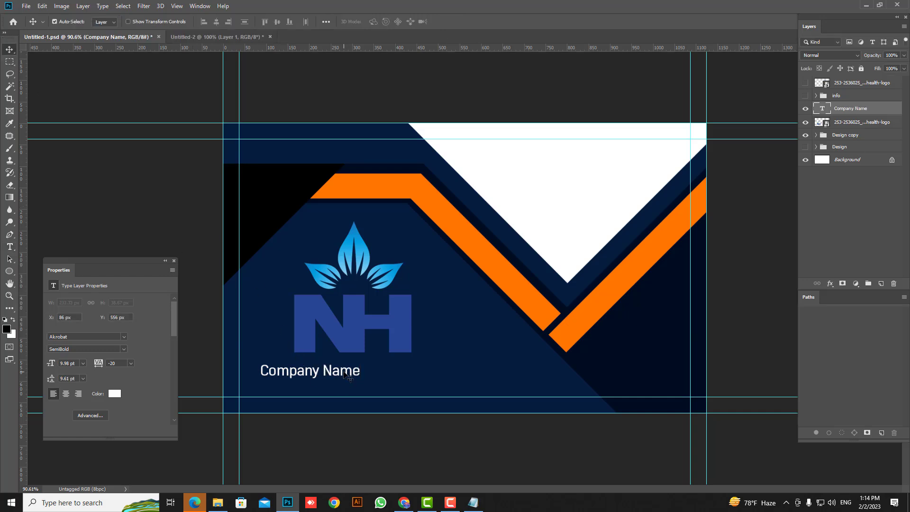
pyautogui.moveTo(359, 380); pyautogui.dragTo(408, 383)
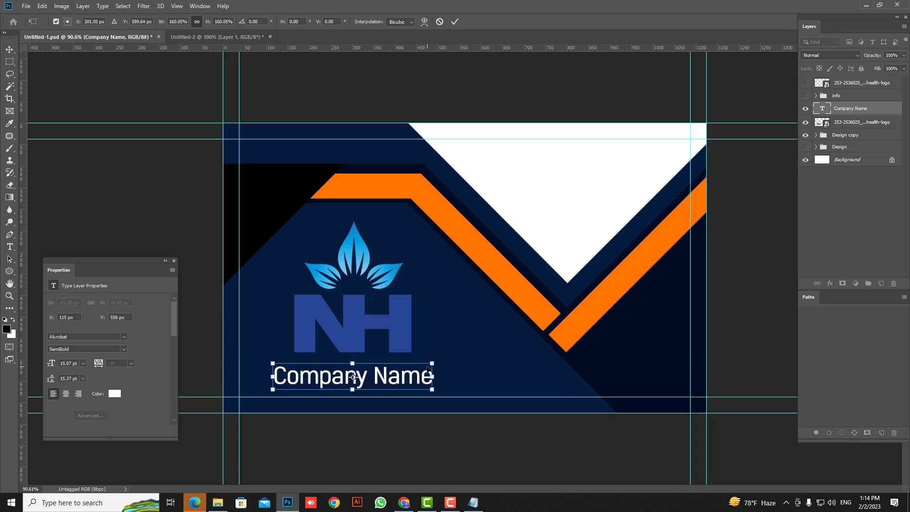
pyautogui.press('Return')
# Step: Shrink the NH logo slightly and move Company Name up just beneath it
pyautogui.click(376, 320)
pyautogui.hotkey('ctrl', 't')
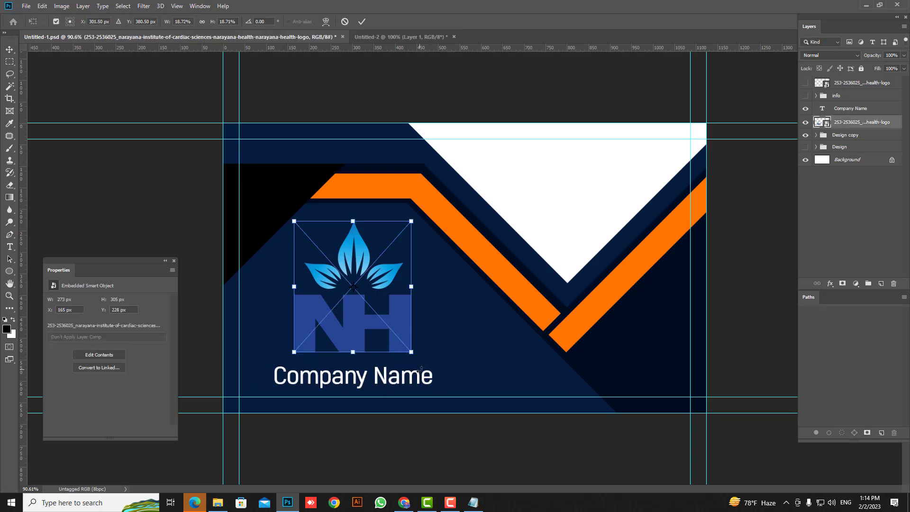
pyautogui.moveTo(410, 353); pyautogui.dragTo(374, 303)
pyautogui.press('Return')
pyautogui.moveTo(393, 379); pyautogui.dragTo(394, 343)
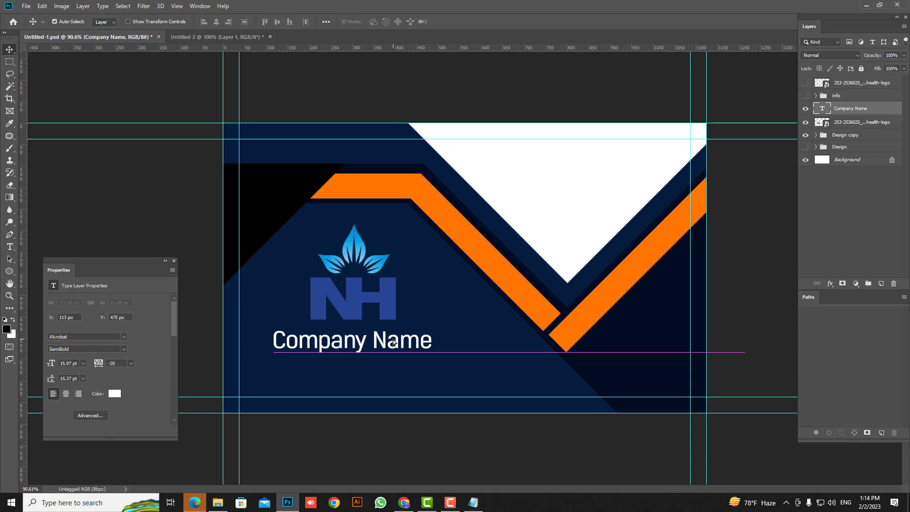
# Step: Drag QR_Code_example onto the card and scale it down into the top-right white triangle
pyautogui.click(237, 445)
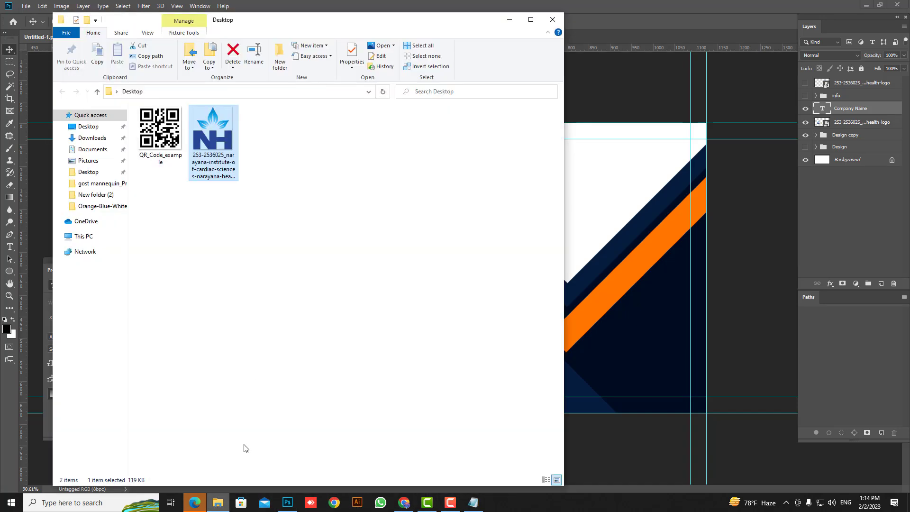
pyautogui.click(162, 138)
pyautogui.moveTo(161, 137); pyautogui.dragTo(577, 152)
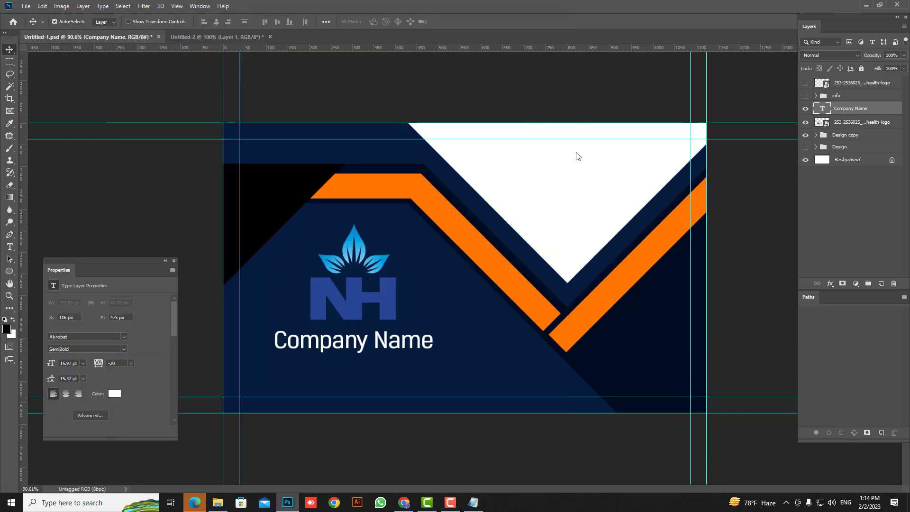
pyautogui.moveTo(610, 413); pyautogui.dragTo(598, 216)
pyautogui.press('Return')
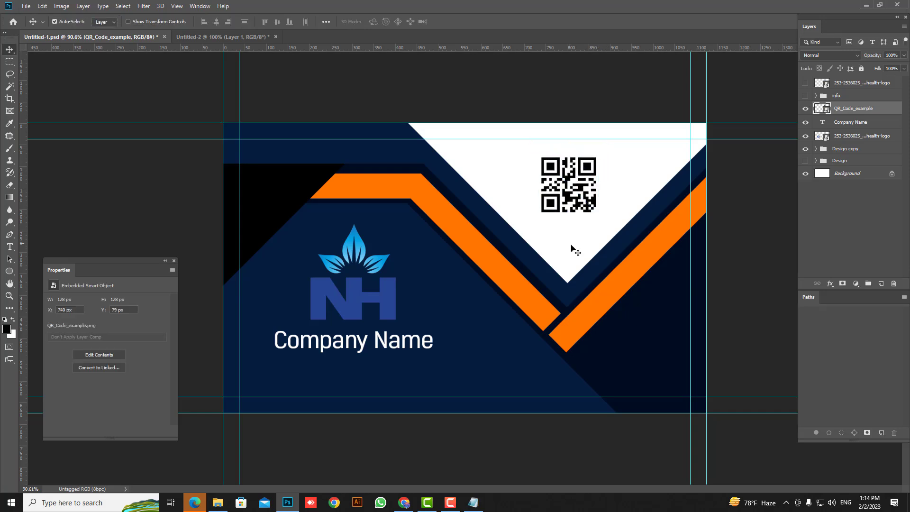
# Step: Marquee a square around the QR code, try an orange ff7600 Solid Color fill, then undo it
pyautogui.press('m')
pyautogui.moveTo(535, 154); pyautogui.dragTo(603, 216)
pyautogui.click(855, 283)
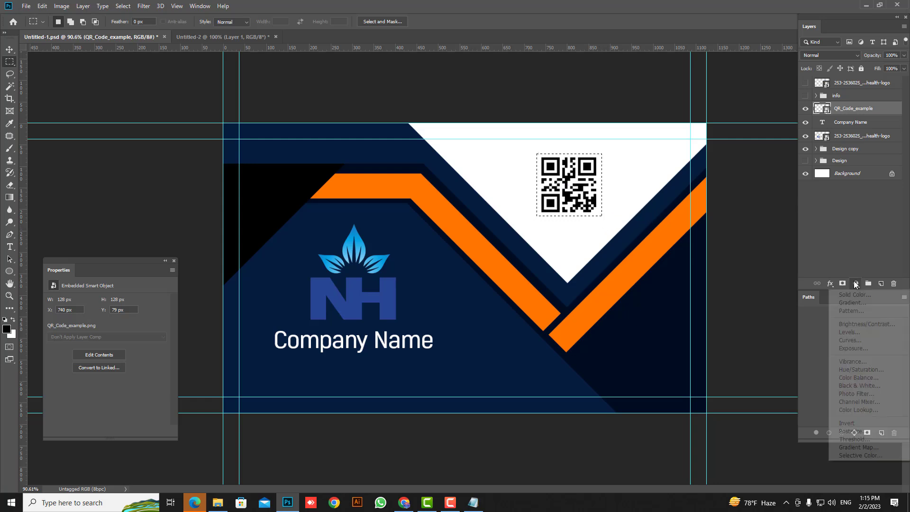
pyautogui.click(851, 294)
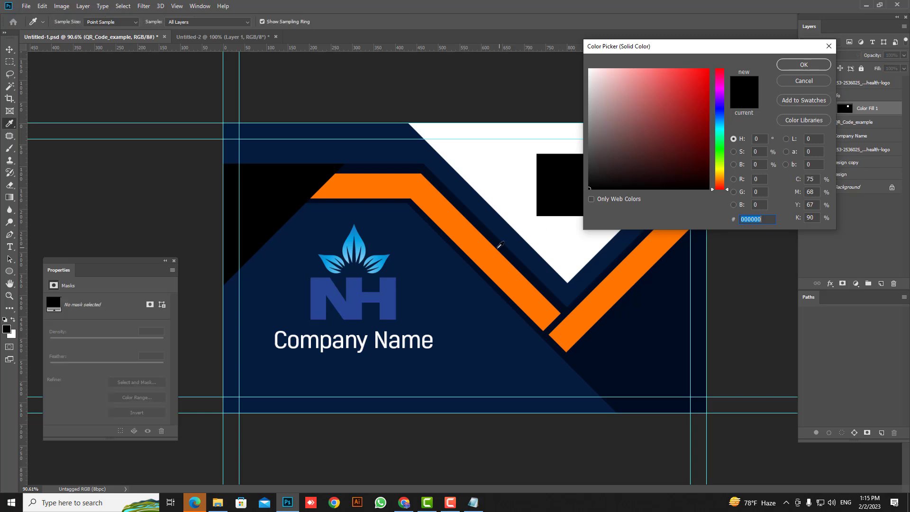
pyautogui.click(489, 252)
pyautogui.click(804, 65)
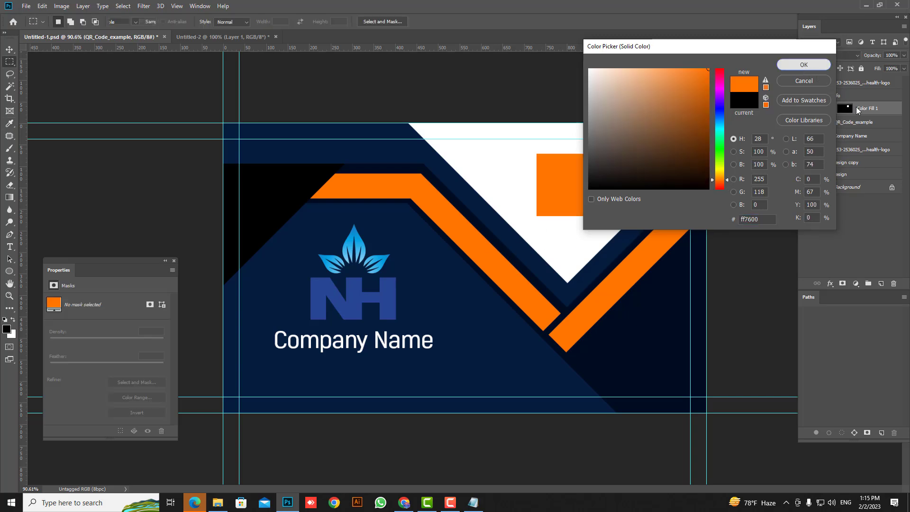
pyautogui.moveTo(871, 102); pyautogui.dragTo(857, 122)
pyautogui.hotkey('ctrl', 'z')
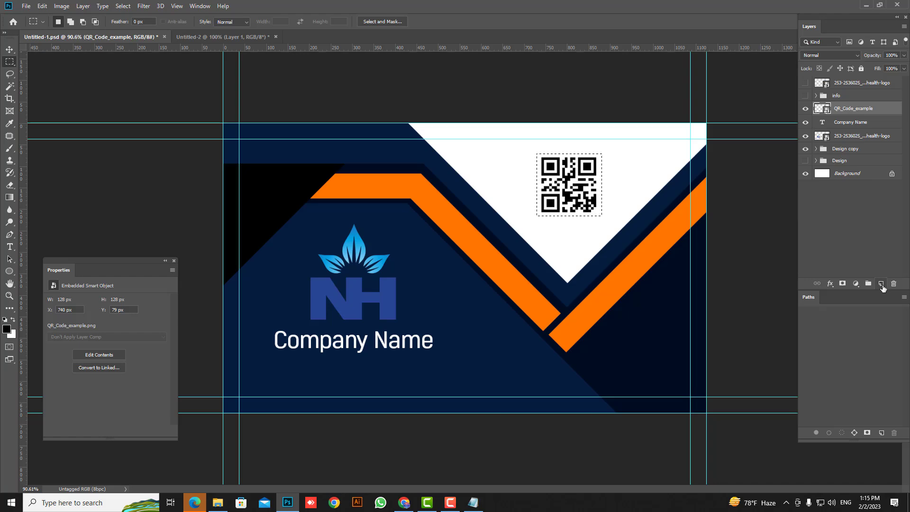
# Step: On a new layer, stroke the square selection with a 5 px ff7600 orange border and deselect
pyautogui.click(882, 285)
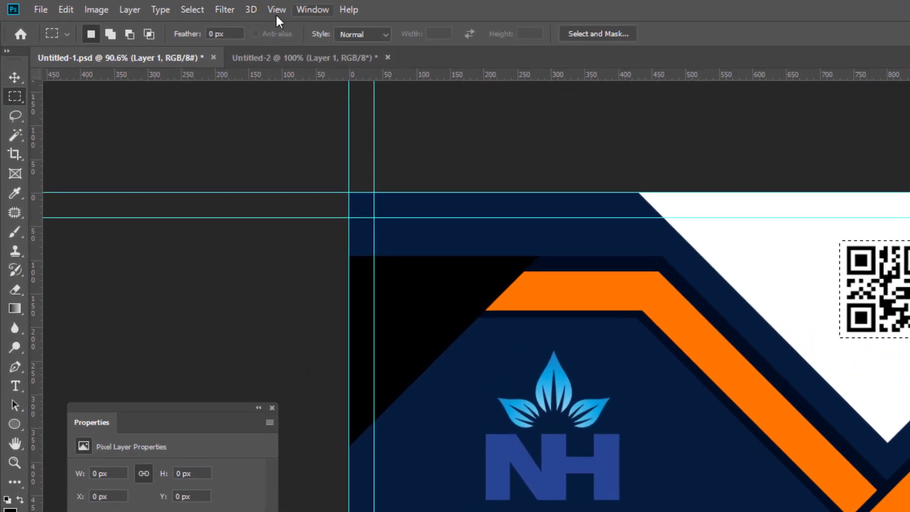
pyautogui.click(66, 9)
pyautogui.click(78, 256)
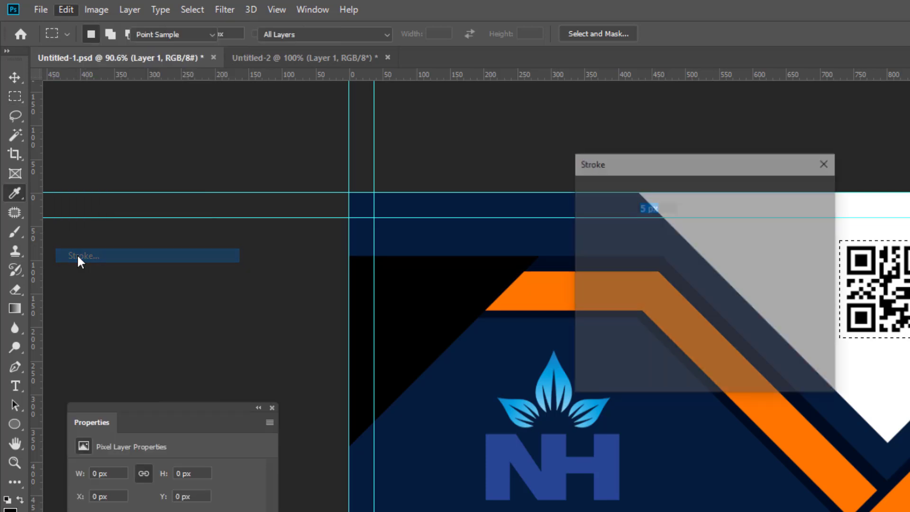
pyautogui.click(645, 232)
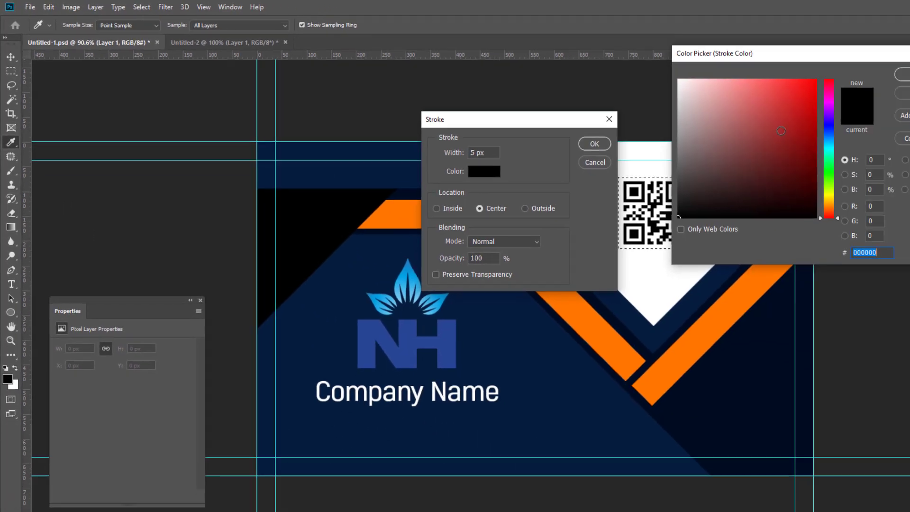
pyautogui.write('ff7600')
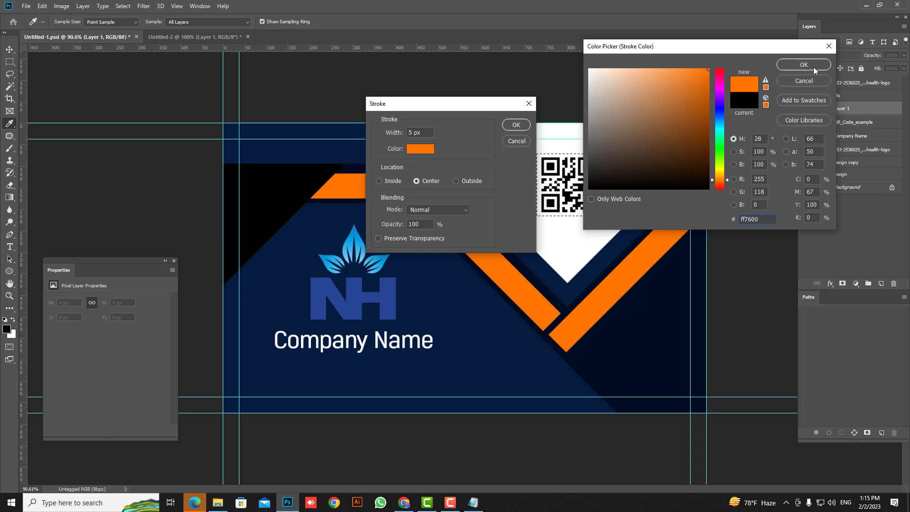
pyautogui.click(814, 67)
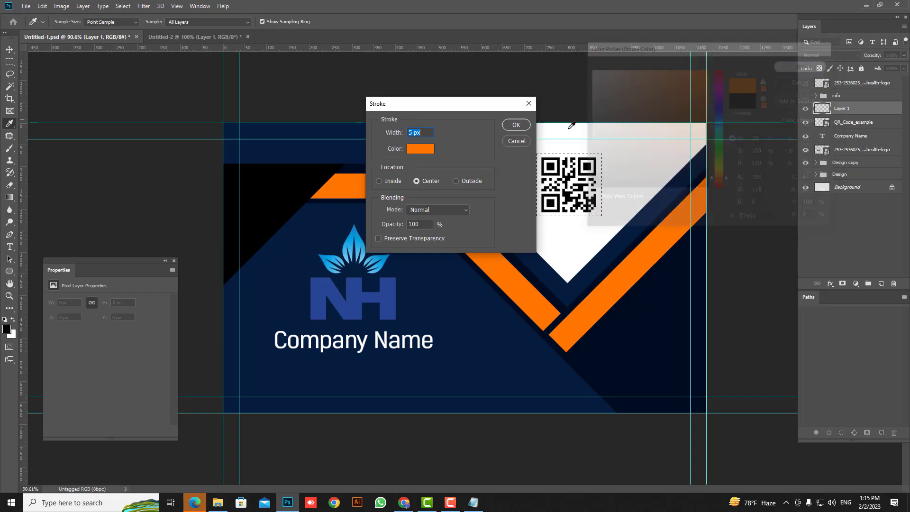
pyautogui.click(516, 125)
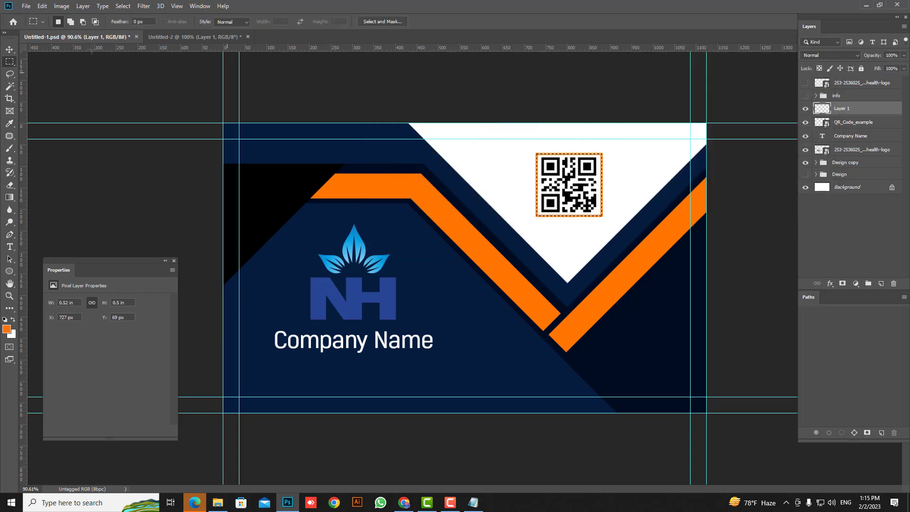
pyautogui.hotkey('ctrl', 'd')
pyautogui.scroll(-1, 507, 192)
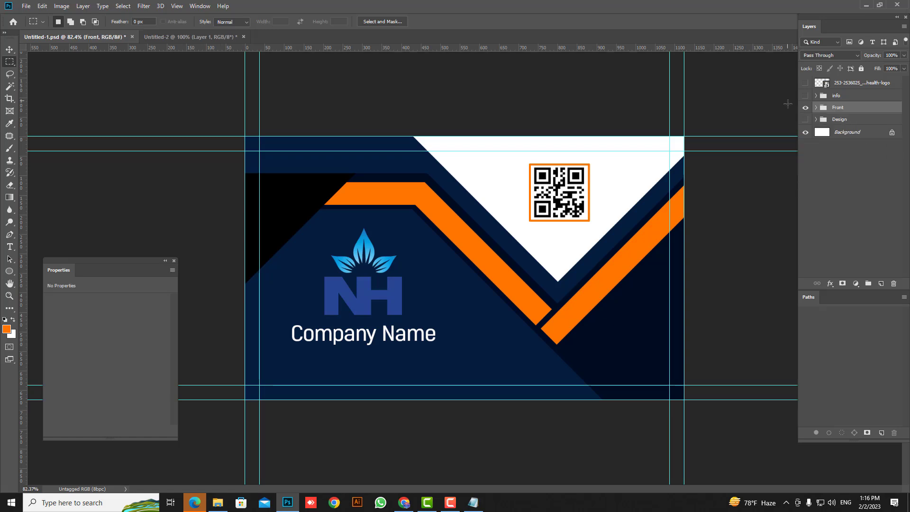
# Step: Toggle the Front, Back, Design and contact group visibility, ending with Back shown and Front hidden
pyautogui.click(805, 119)
pyautogui.click(805, 107)
pyautogui.click(806, 97)
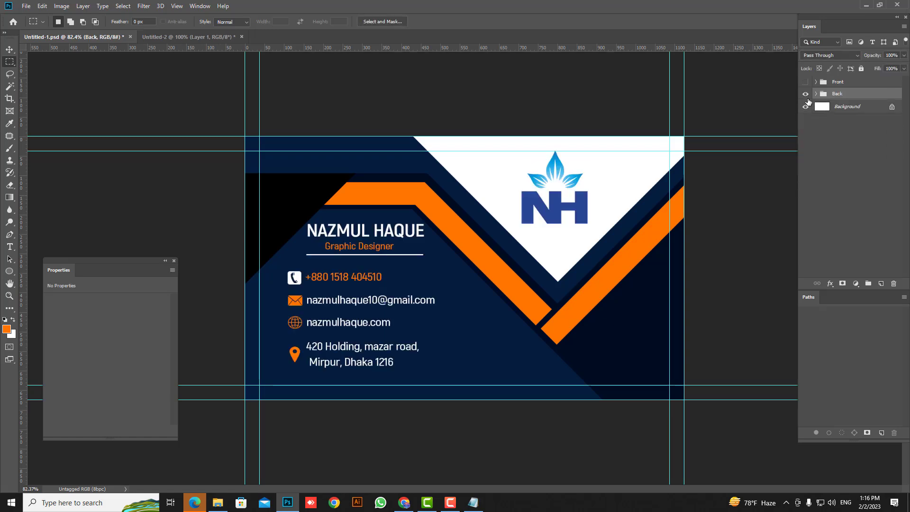
pyautogui.click(806, 93)
pyautogui.click(806, 83)
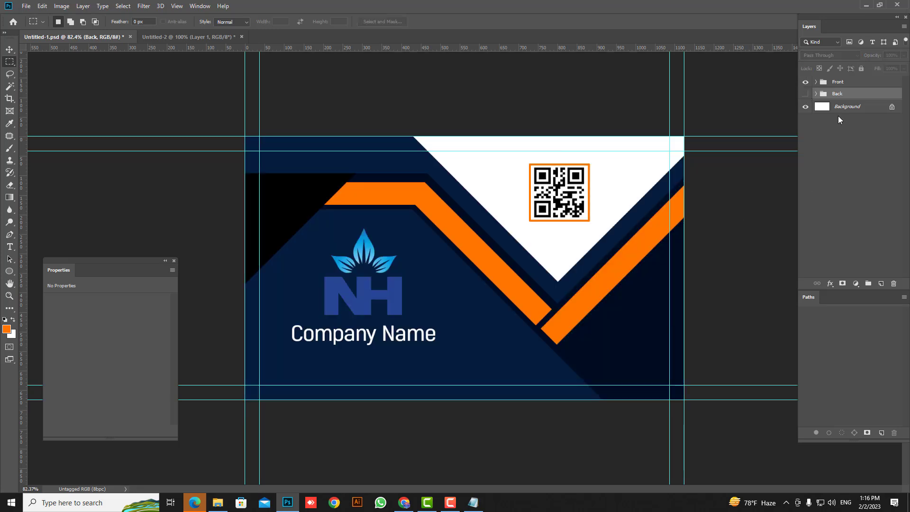
pyautogui.click(805, 93)
pyautogui.click(806, 82)
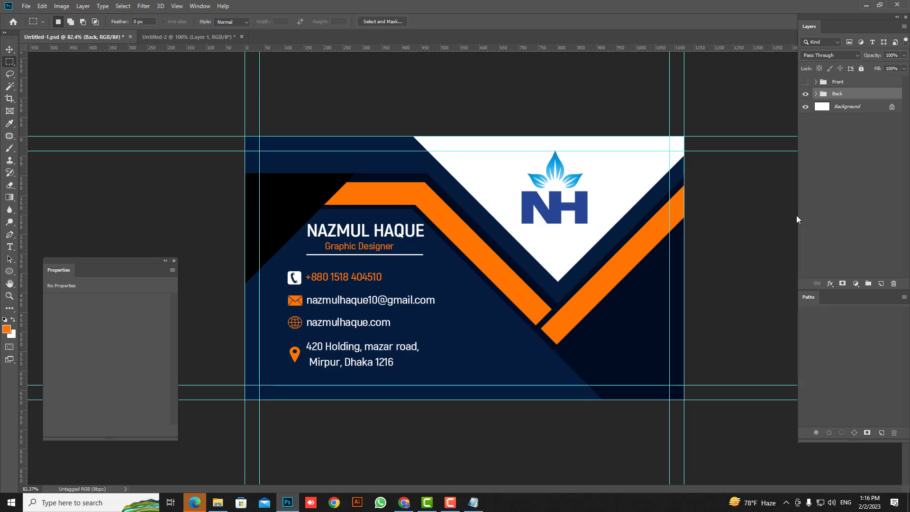